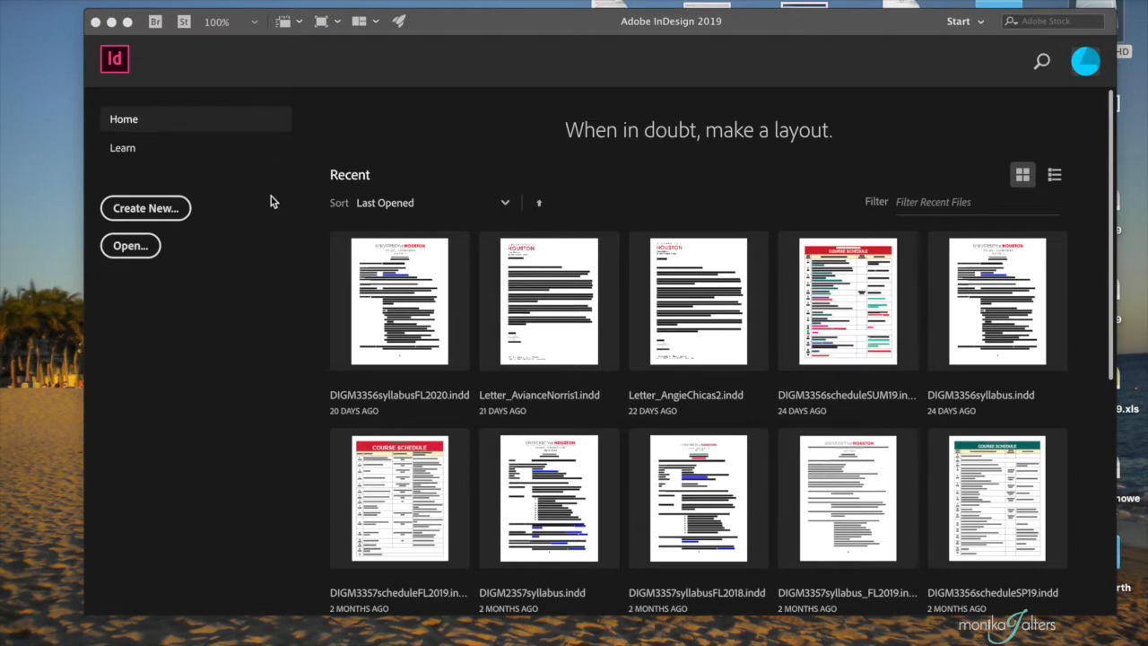
- Start a new document and browse the Print, Web and Mobile preset tabs, ending on Mobile
left_click(162, 210)
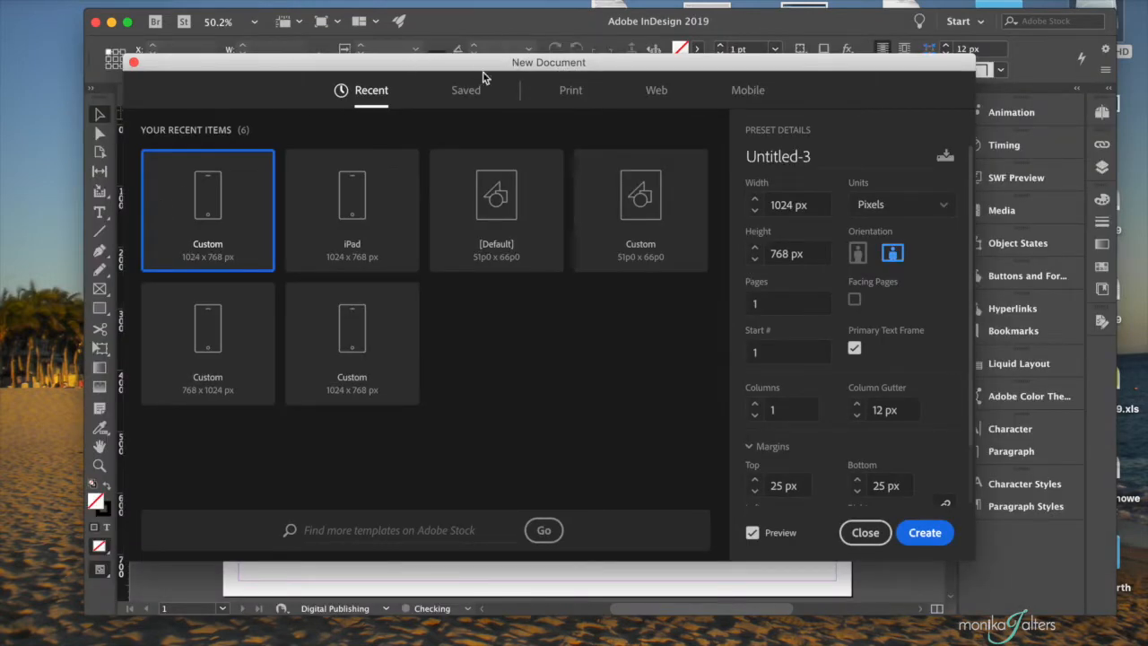
left_click(578, 95)
left_click(657, 94)
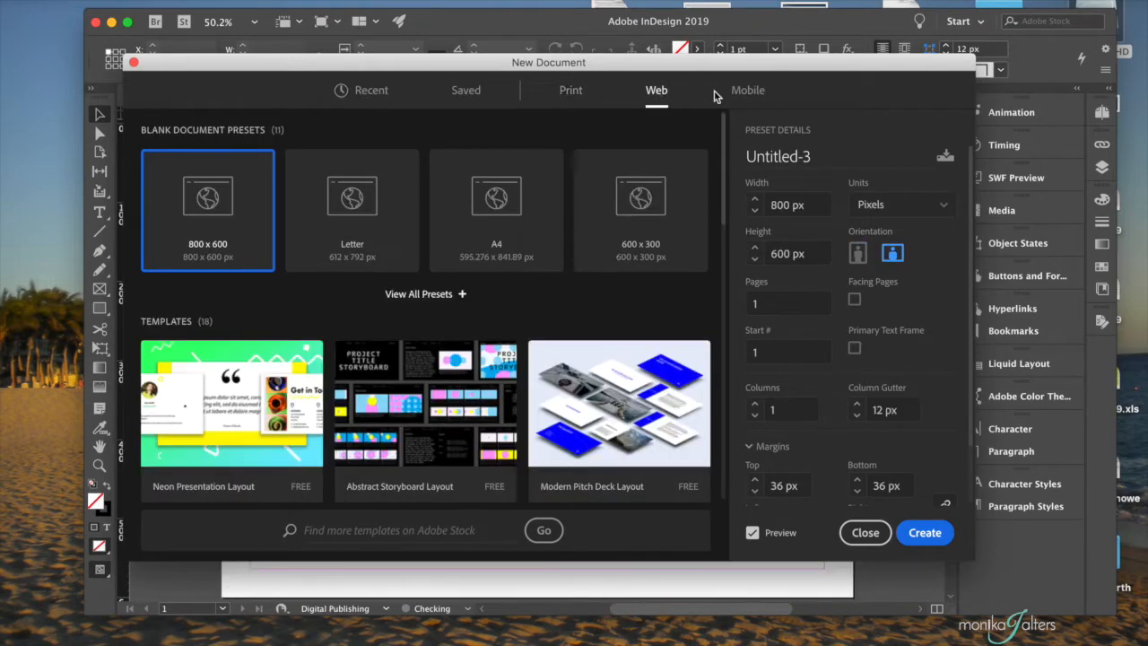
left_click(748, 95)
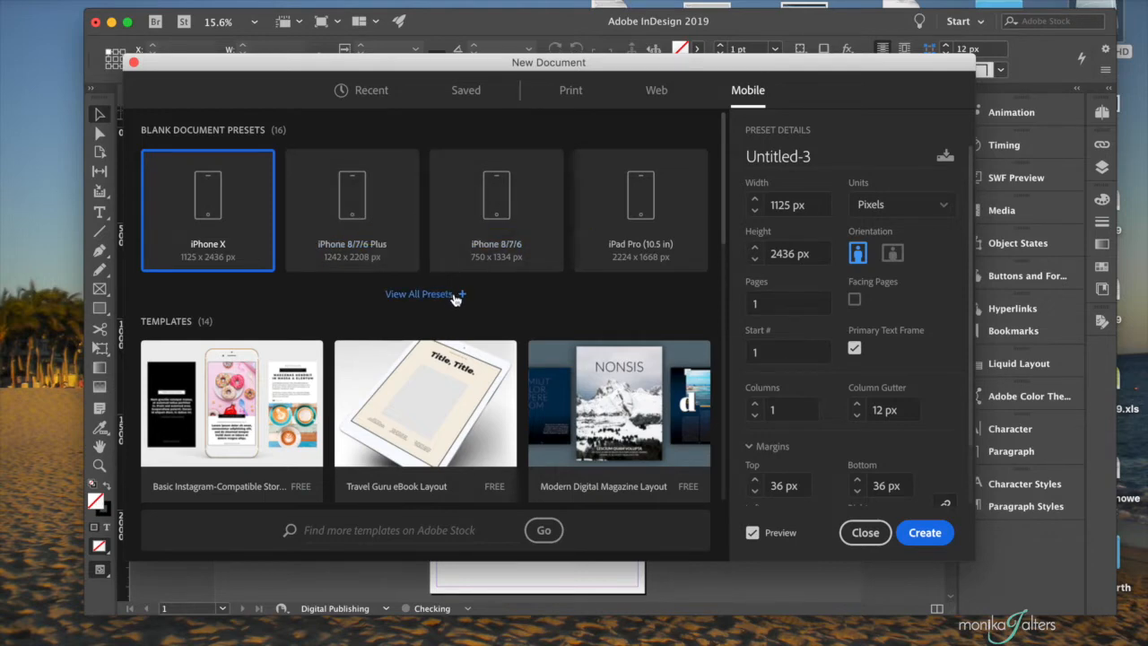
- Show all Mobile presets and scroll through the device sizes and templates
left_click(422, 293)
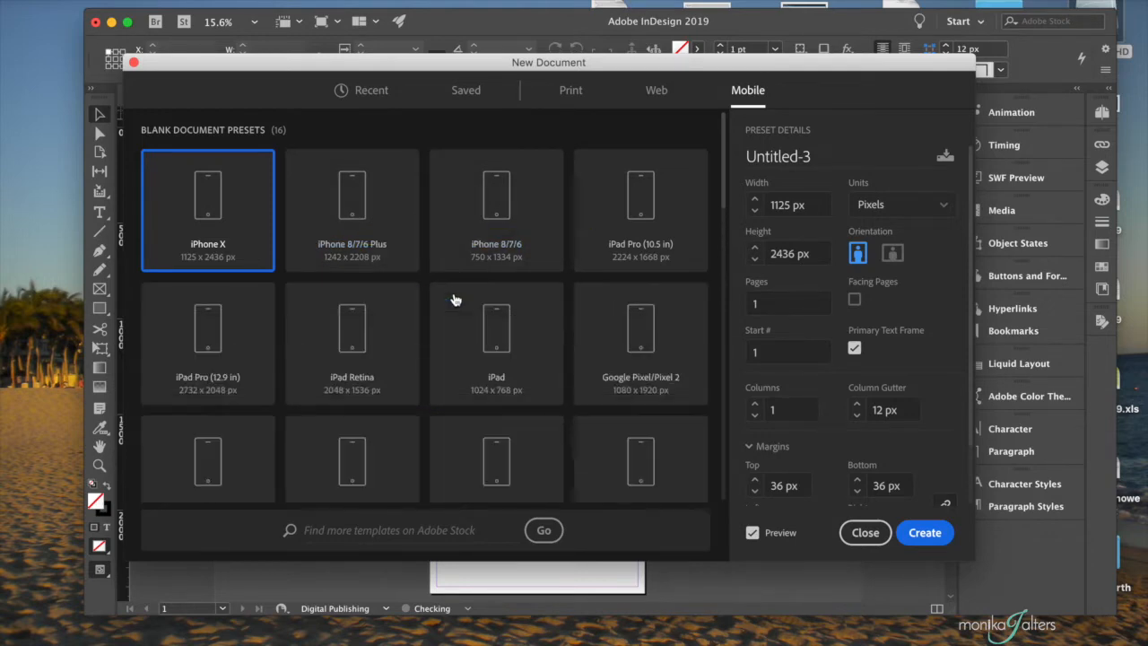
scroll(455, 299, "down", 5)
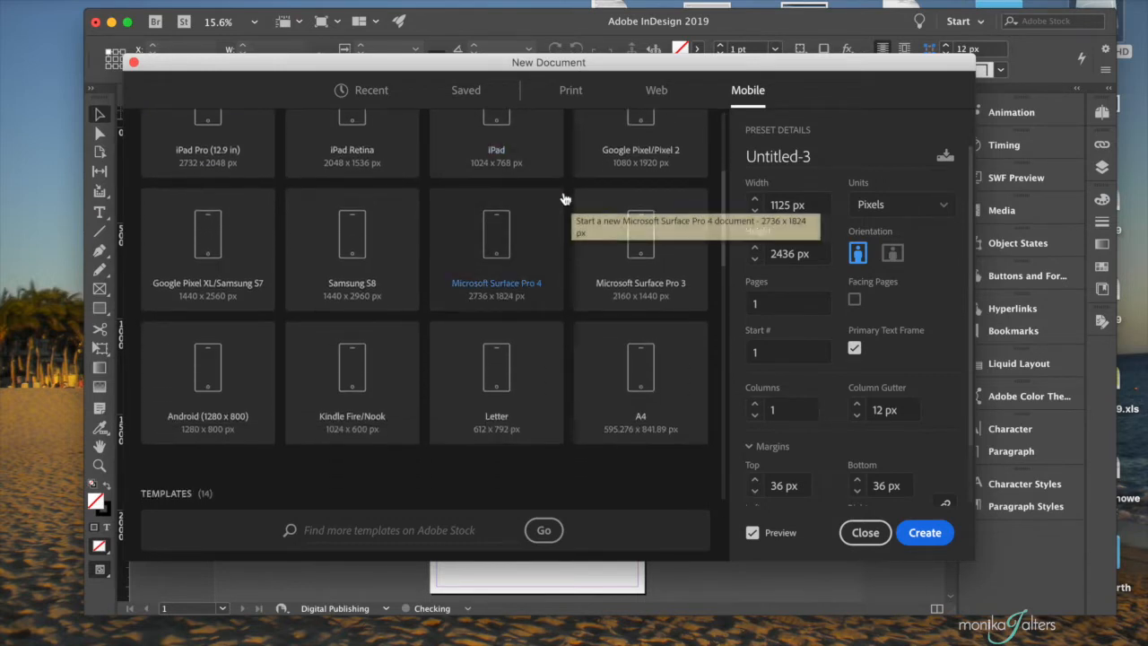
scroll(565, 199, "down", 2)
scroll(341, 249, "up", 6)
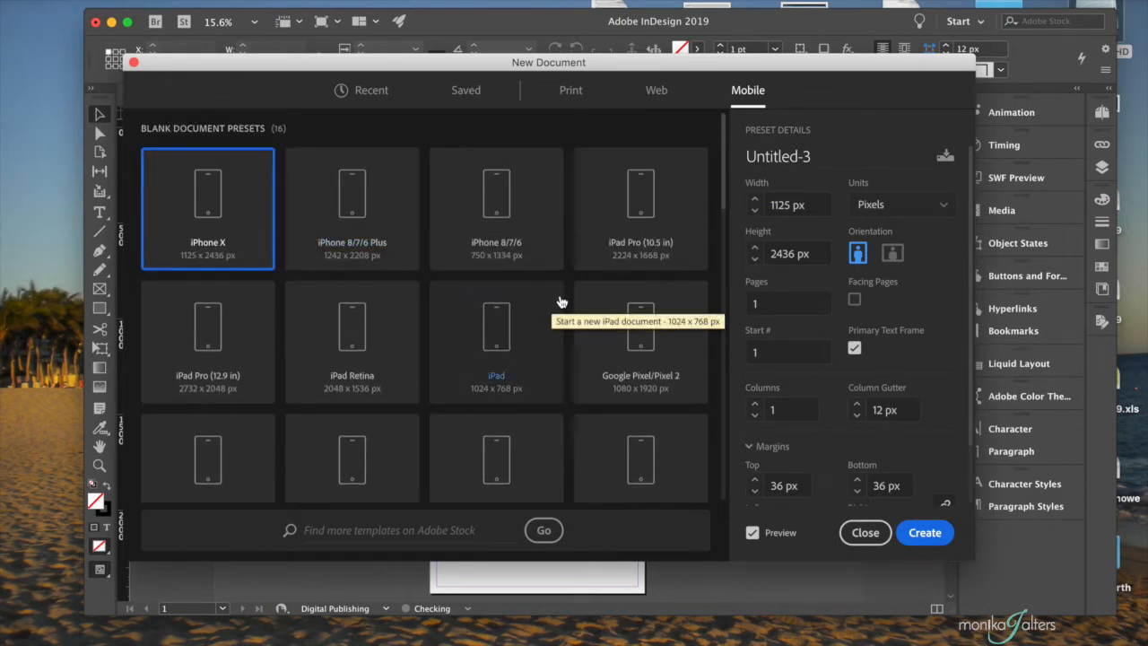
scroll(560, 302, "down", 5)
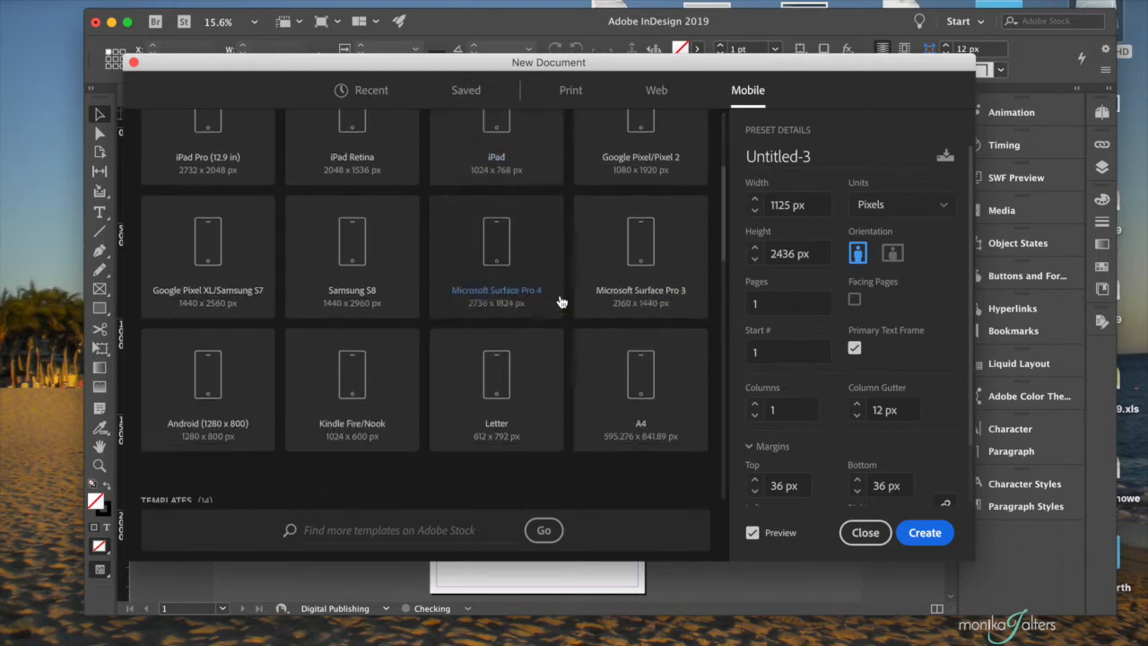
scroll(560, 302, "down", 10)
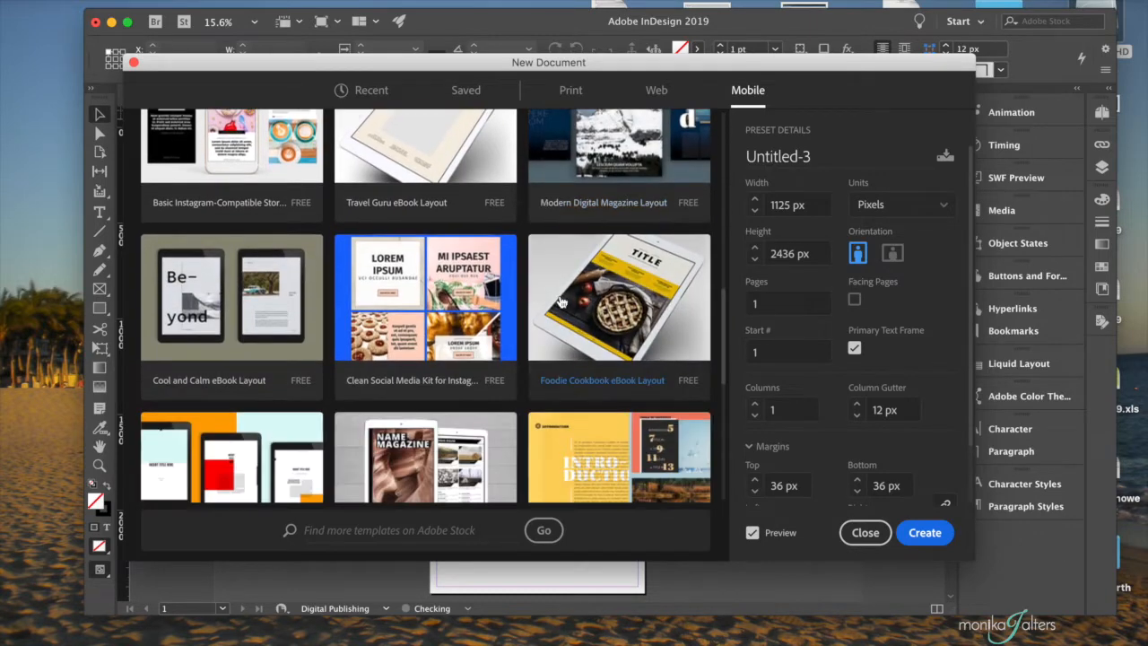
scroll(560, 303, "down", 8)
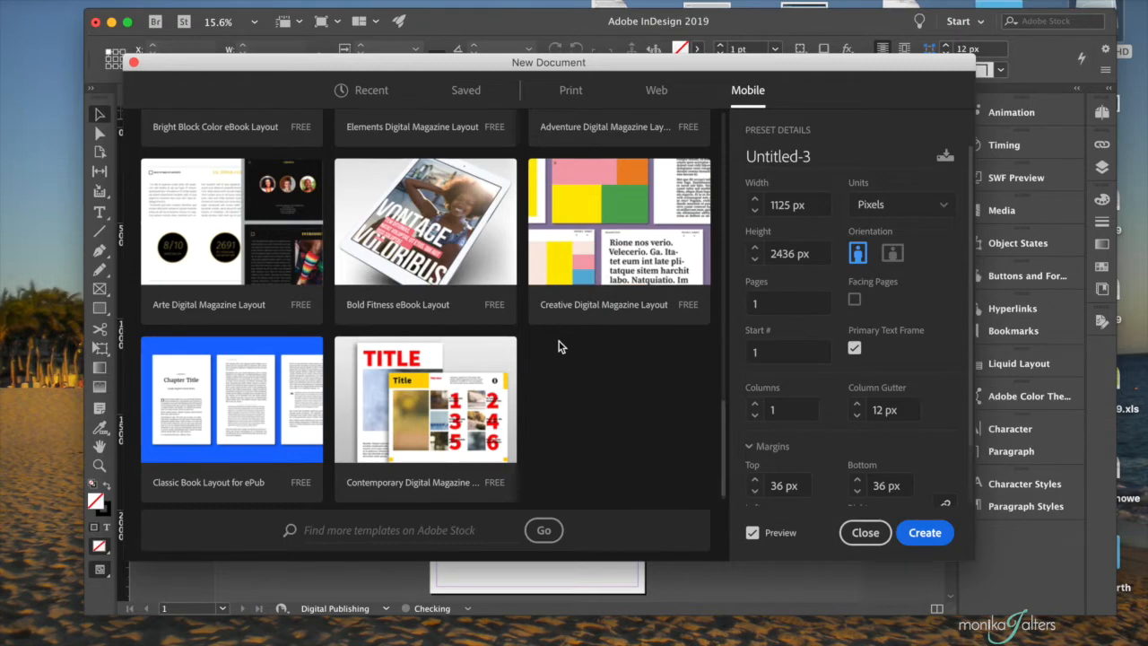
scroll(561, 358, "down", 1)
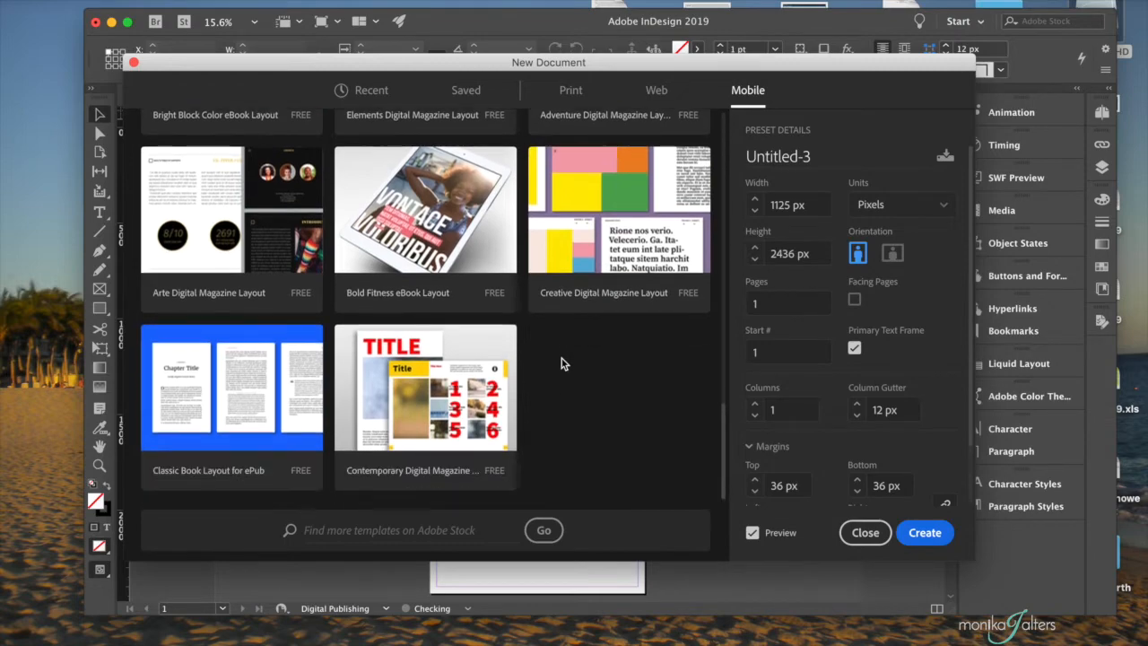
scroll(562, 358, "up", 10)
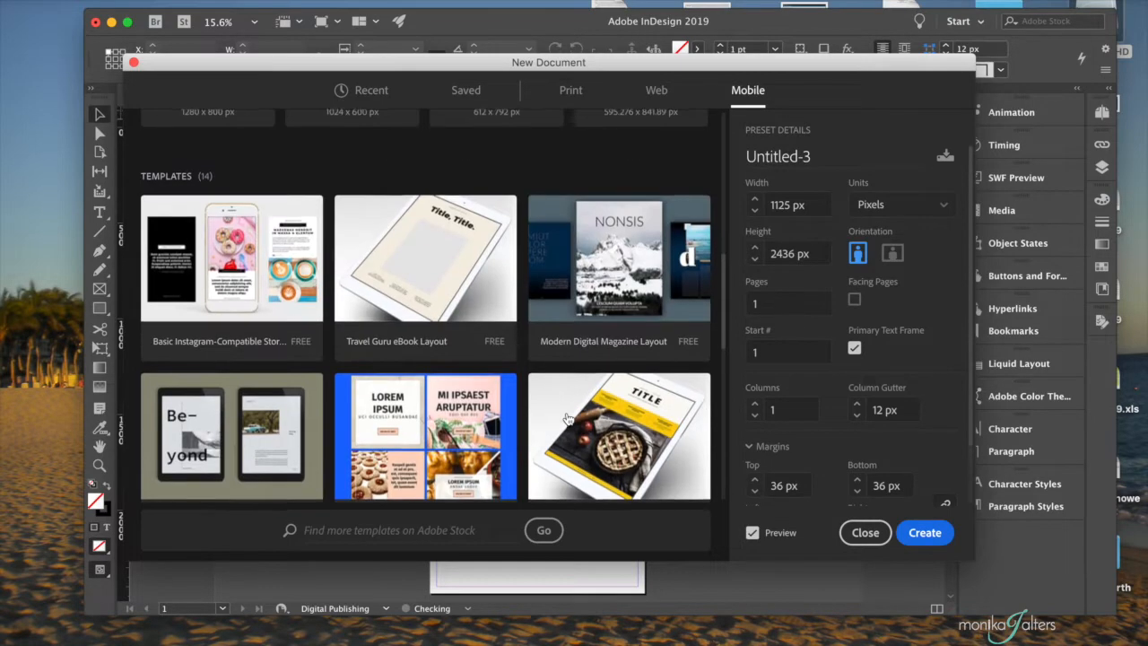
scroll(567, 438, "up", 3)
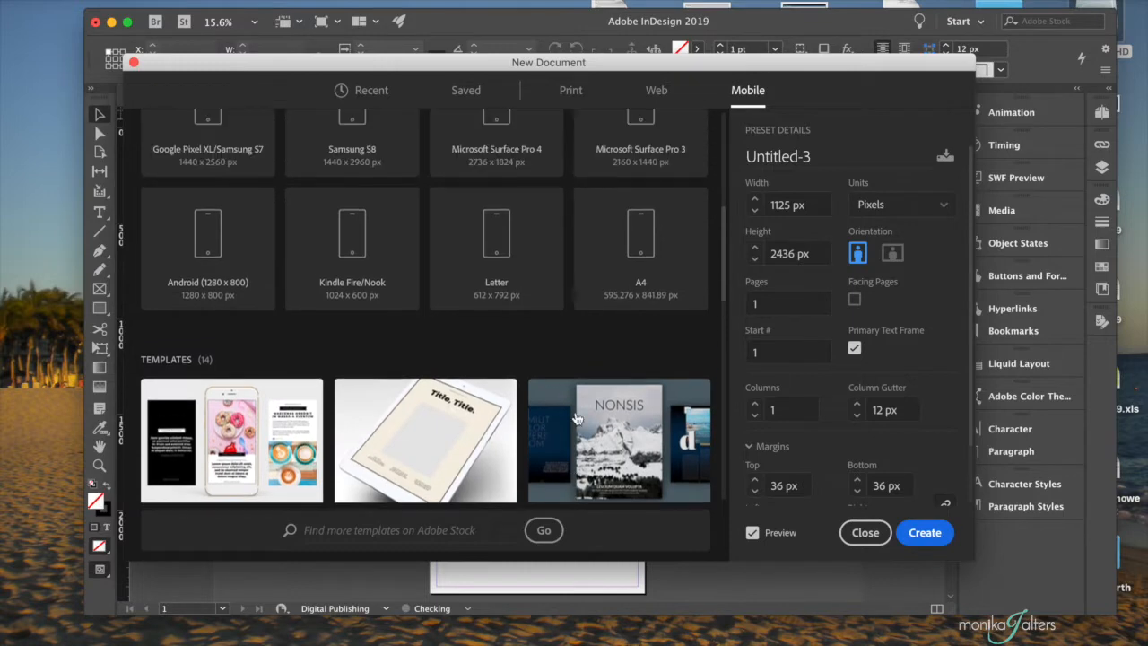
scroll(576, 418, "down", 3)
scroll(577, 419, "up", 5)
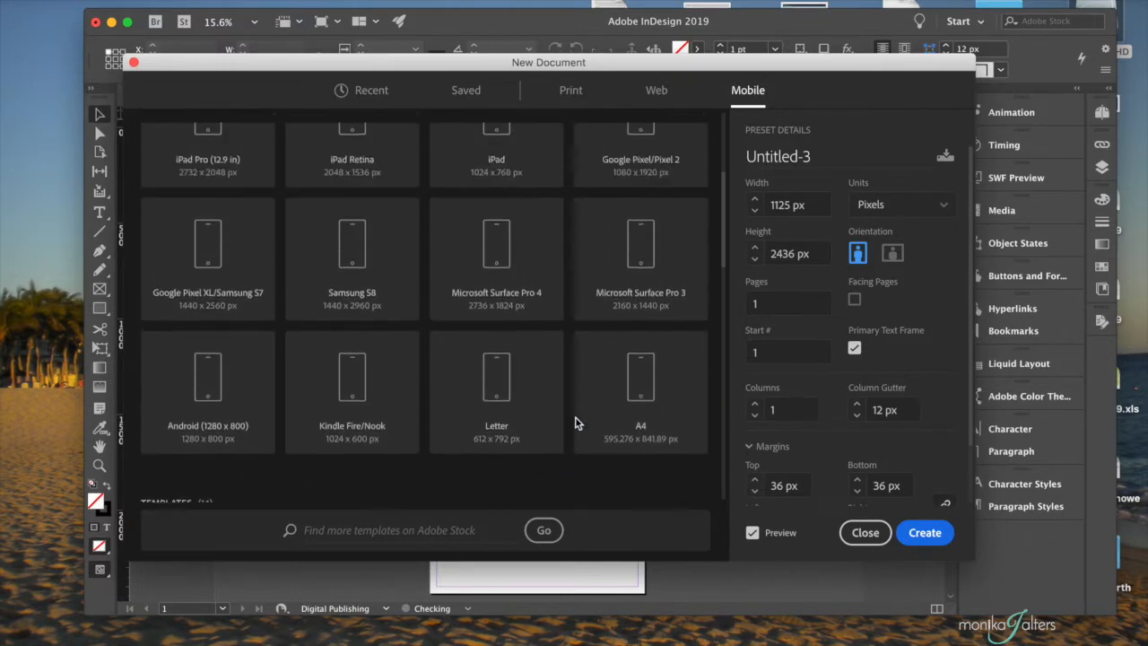
scroll(577, 427, "up", 2)
scroll(576, 427, "up", 1)
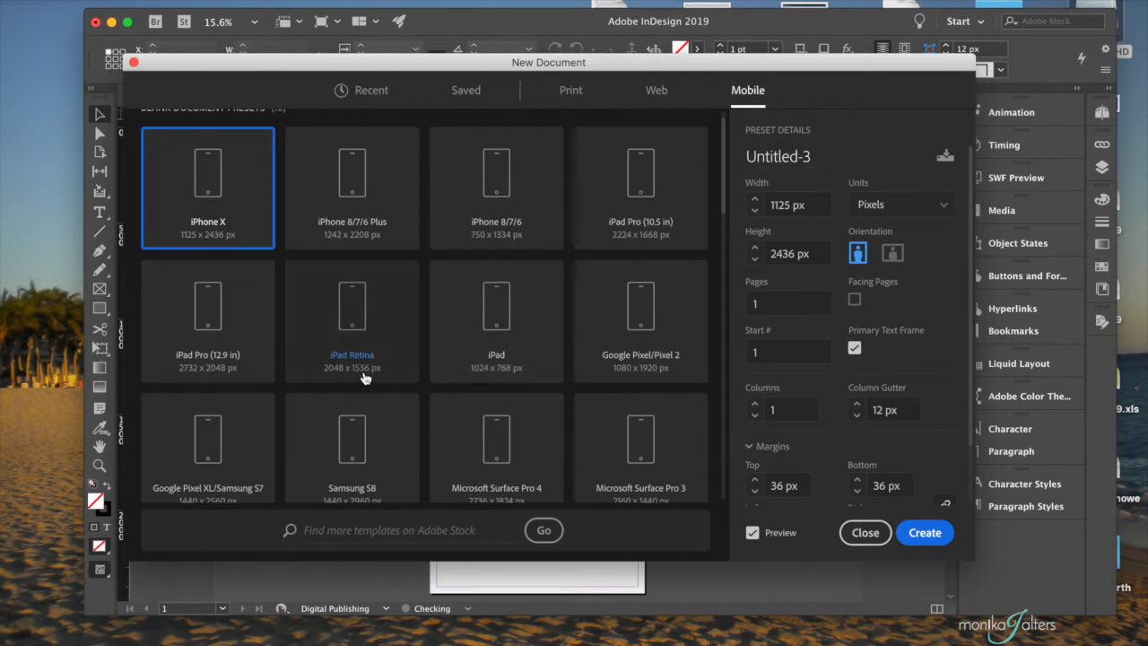
- Choose the 1024 × 768 px iPad preset and name the document 3356, the student's name, and '_Assign3'
left_click(508, 341)
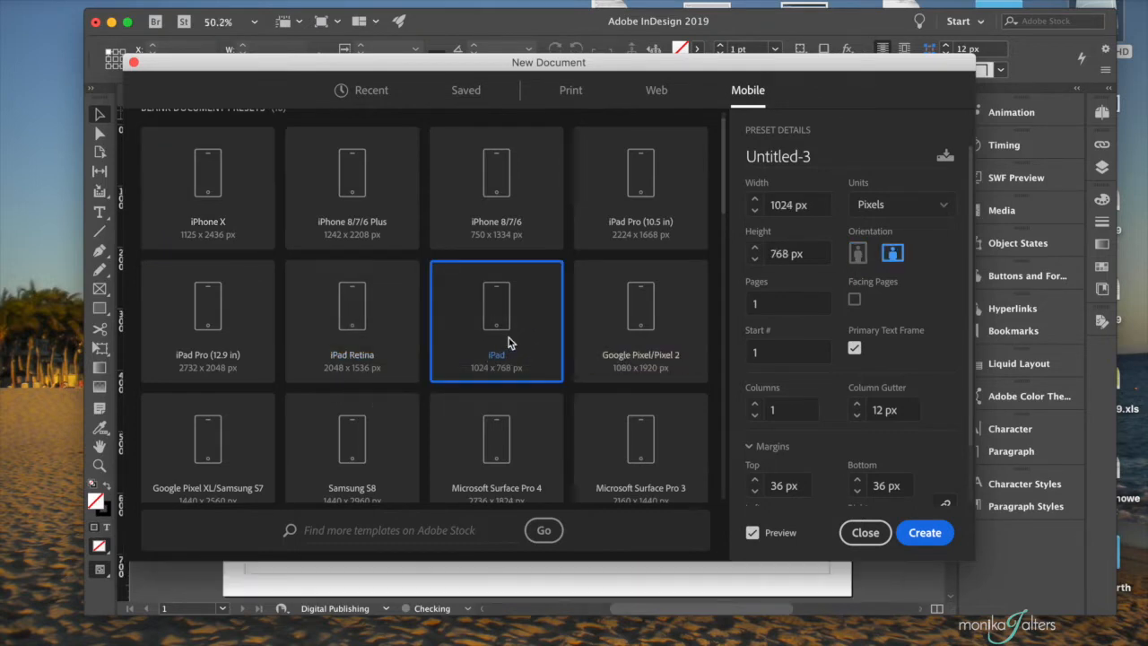
left_click(801, 155)
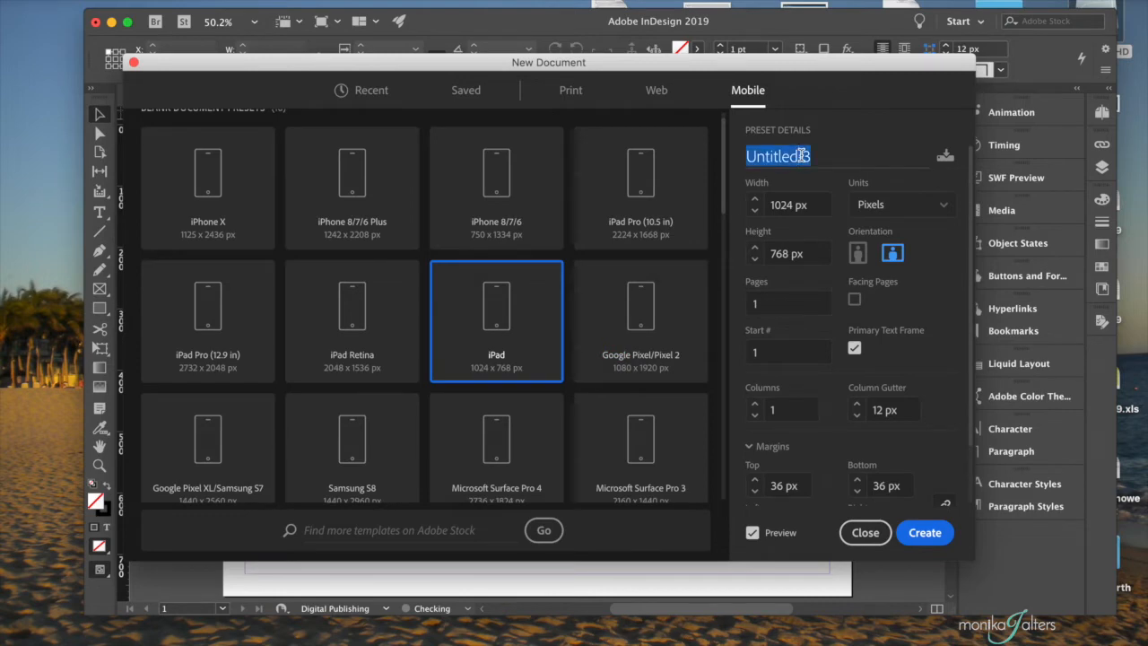
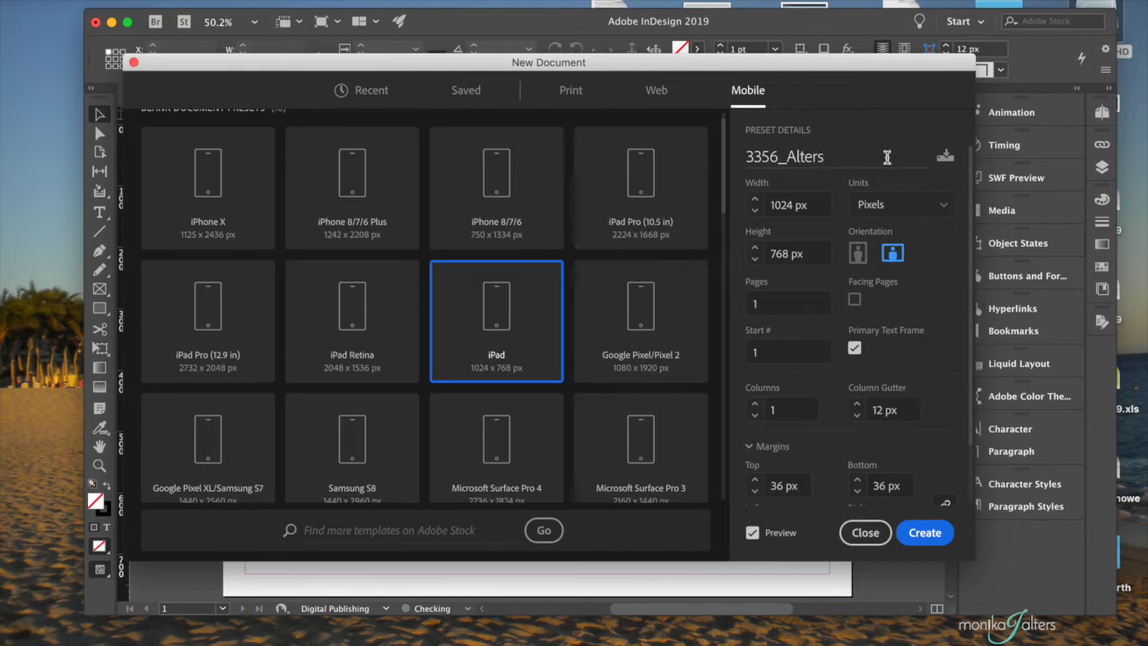
type("_Assign3")
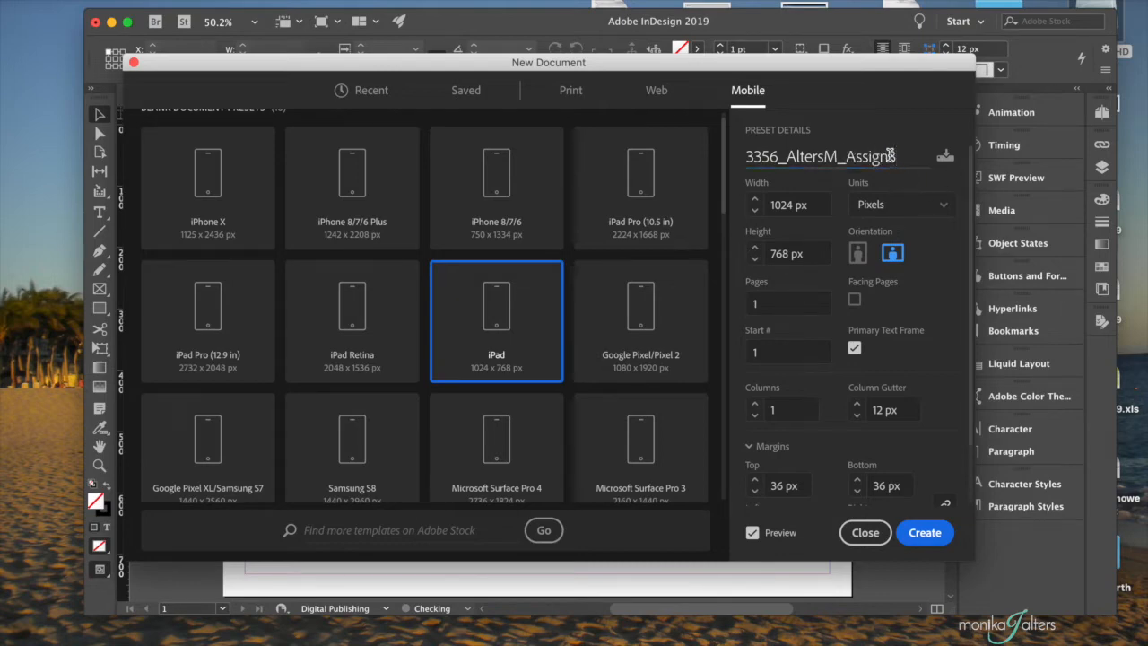
scroll(874, 190, "down", 3)
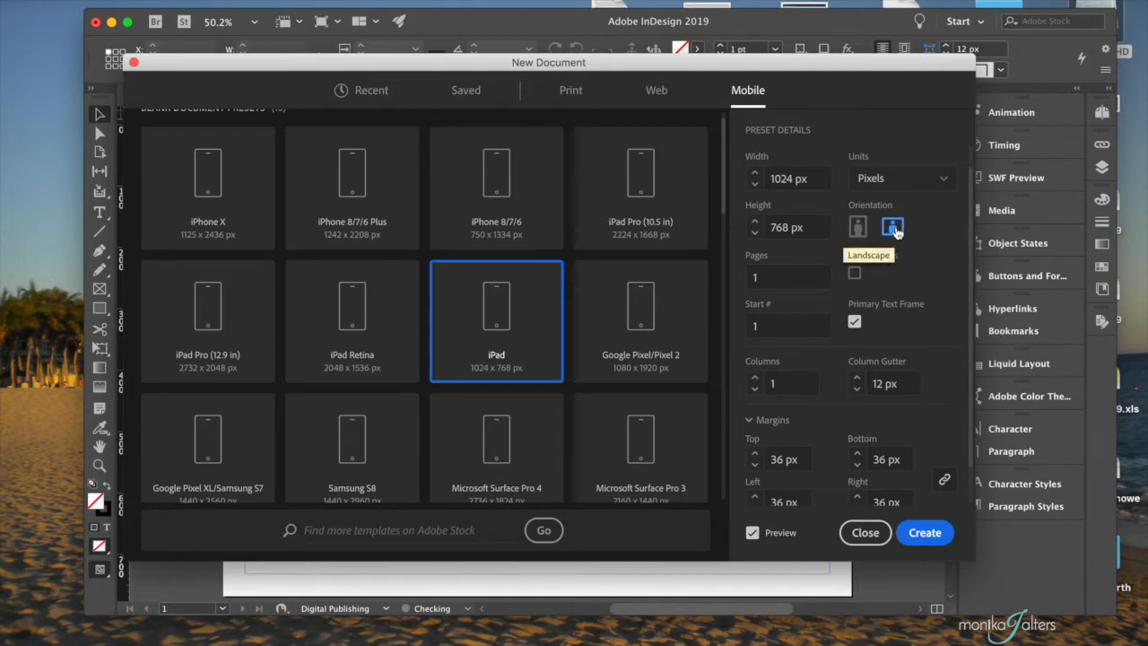
- Lower the linked Top, Bottom, Left and Right margins from 36 px to 25 px
scroll(894, 267, "down", 1)
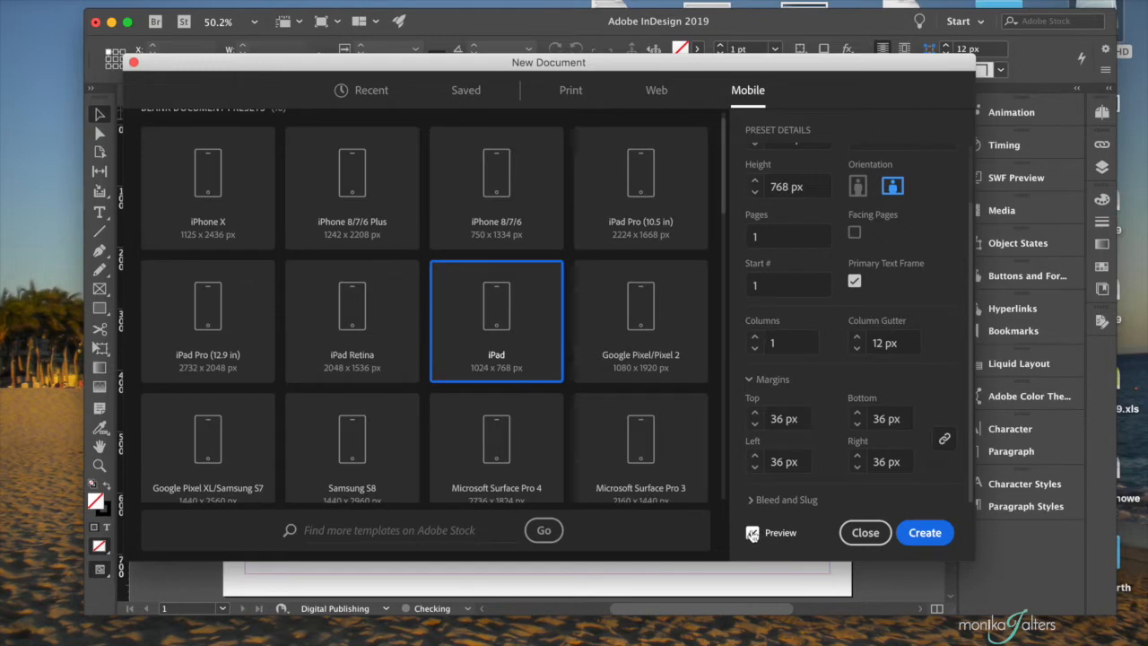
left_click(752, 379)
left_click(753, 447)
left_click(754, 427)
left_click(754, 427)
left_click(754, 427)
left_click(754, 427)
left_click(754, 427)
left_click(754, 427)
left_click(755, 427)
left_click(755, 427)
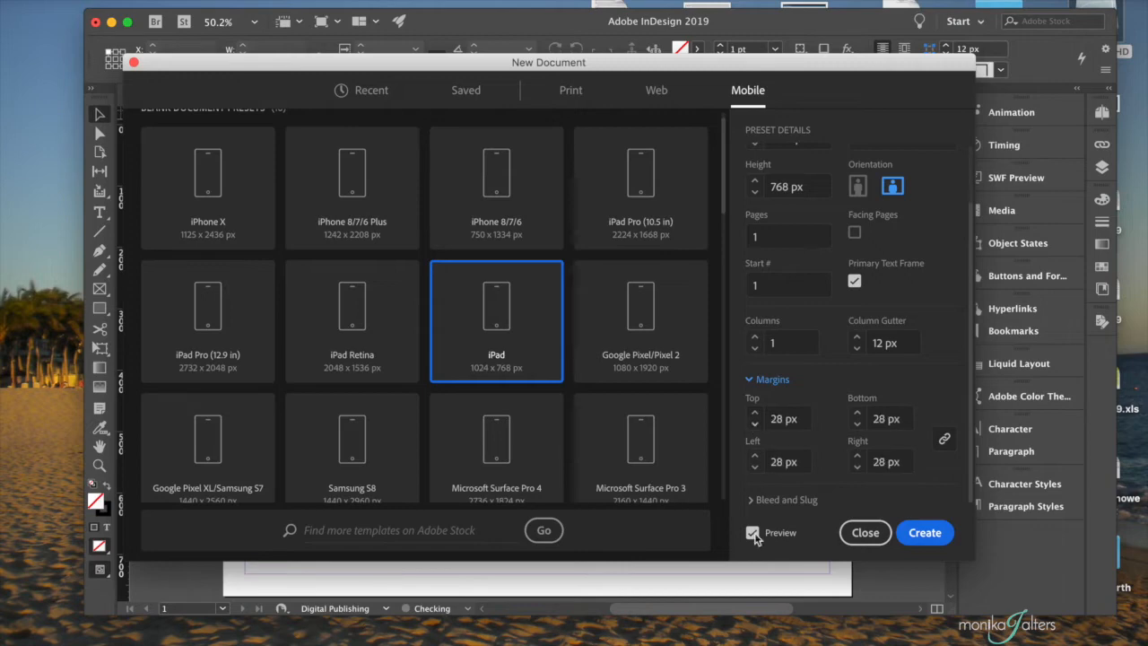
left_click(754, 425)
left_click(755, 425)
left_click(754, 427)
- Create the blank 1024 × 768 px landscape iPad document and bring up the Window menu
left_click(925, 533)
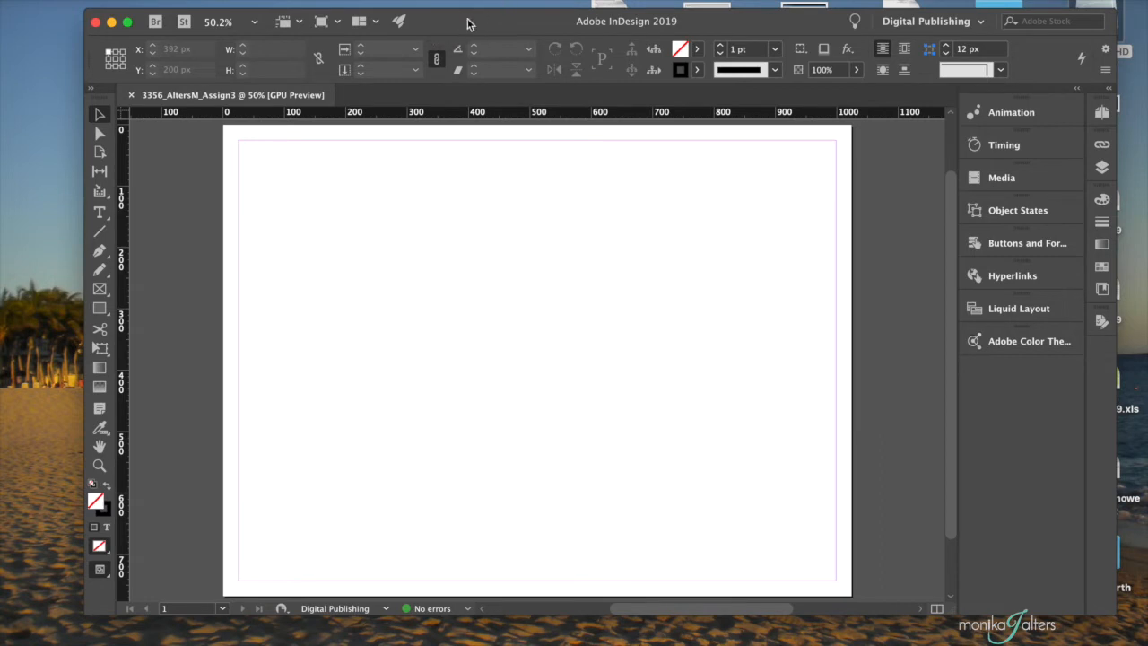
left_click(408, 0)
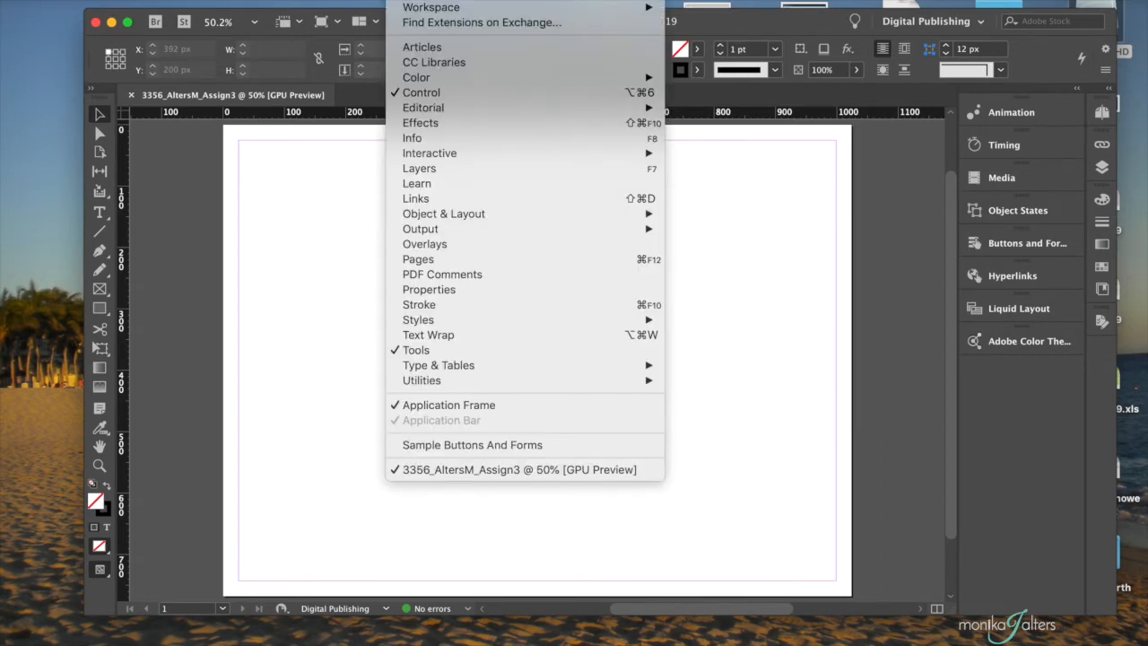
mouse_move(425, 8)
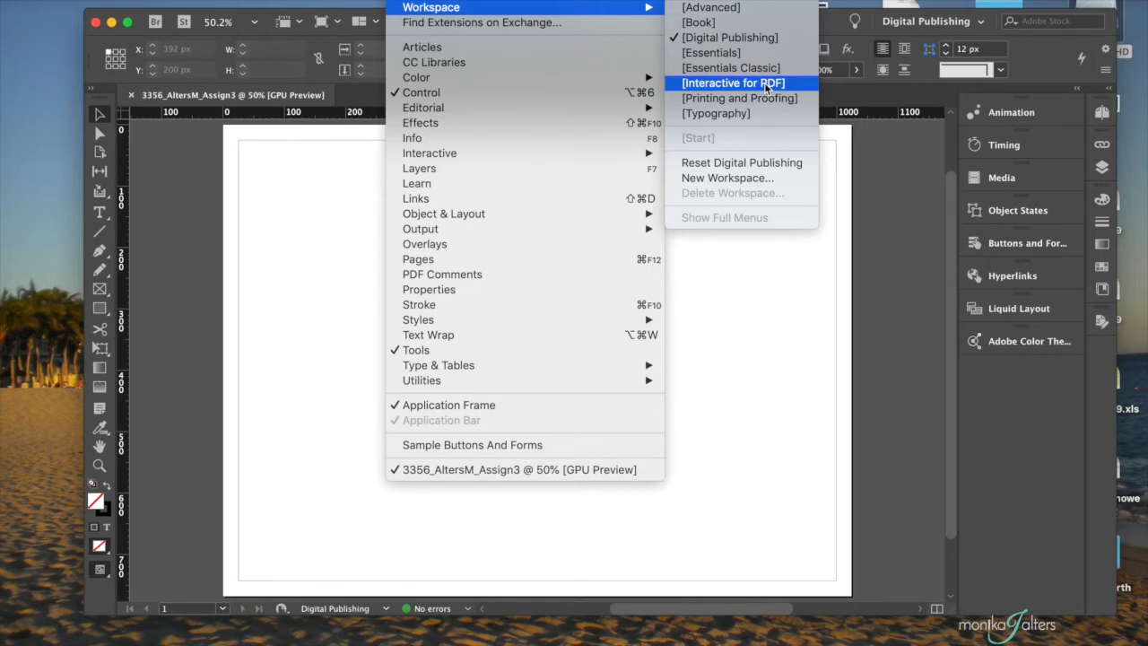
left_click(721, 38)
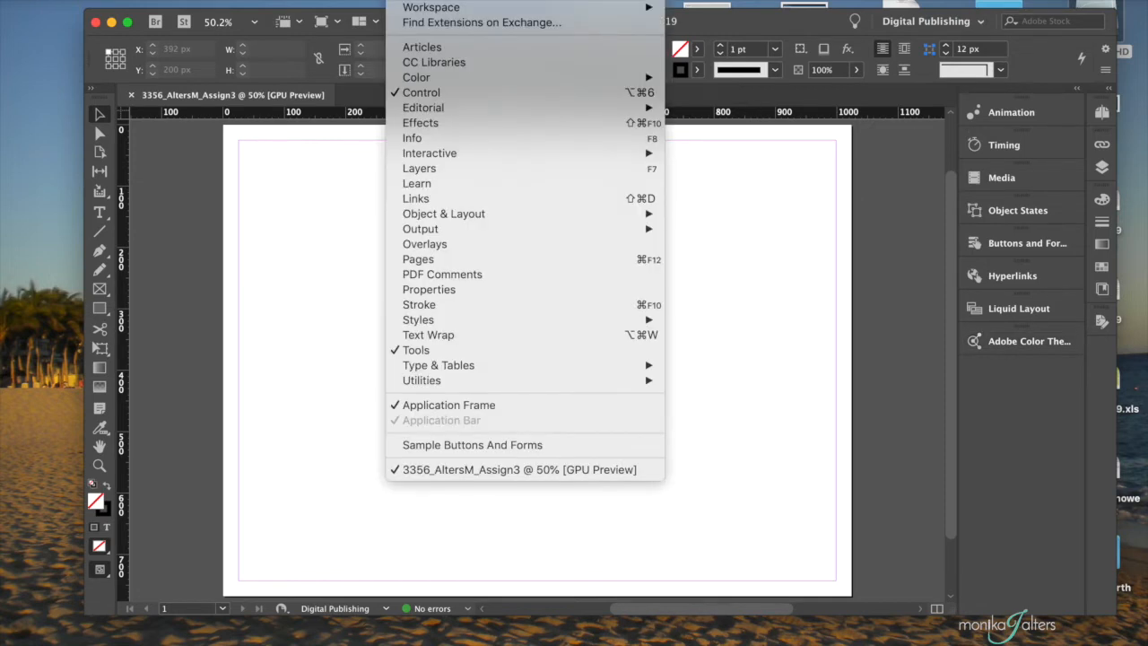
- Open the EPUB Interactivity Preview panel from Window > Interactive
mouse_move(432, 160)
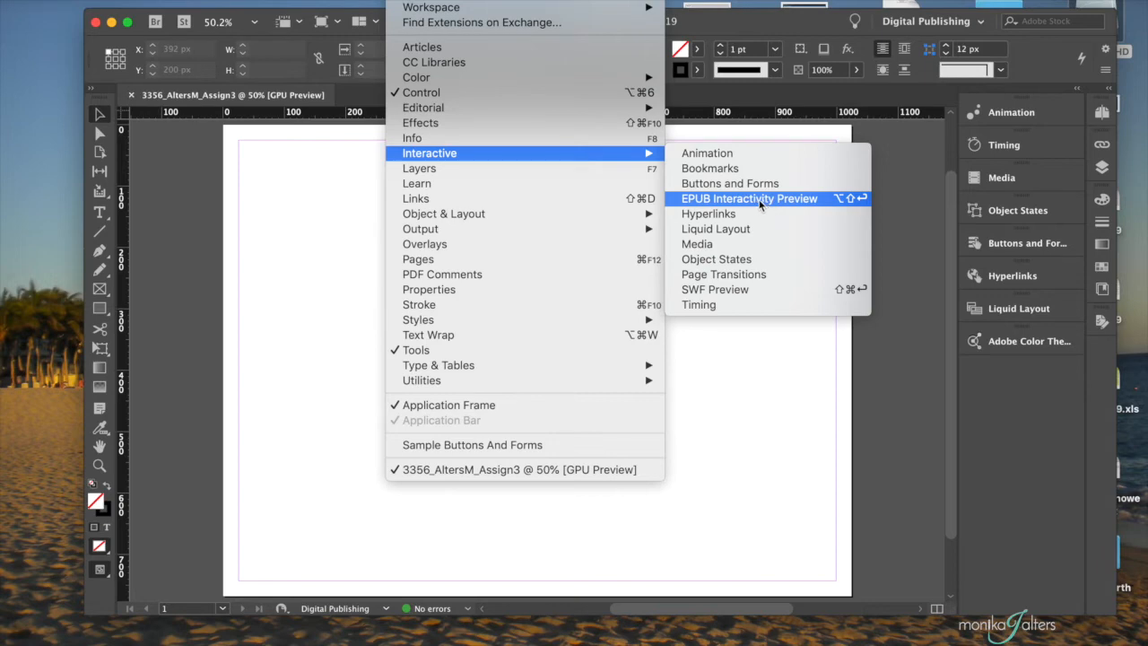
left_click(763, 199)
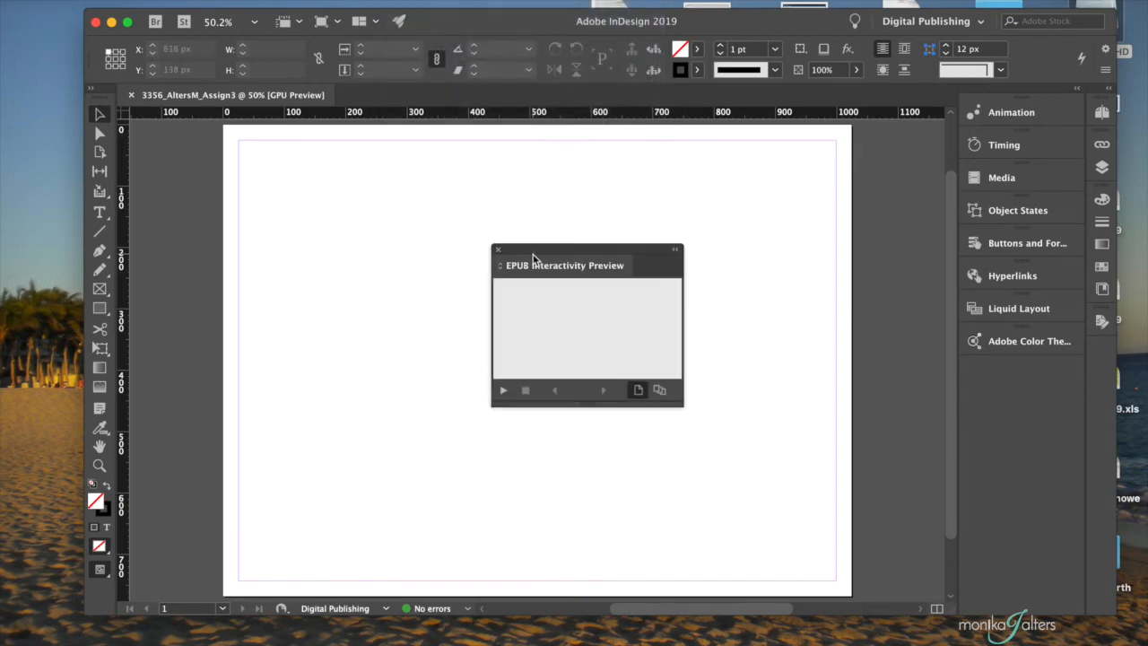
- Dock the floating EPUB Interactivity Preview panel into the right-hand interactive panel group
left_click_drag(520, 254, 591, 218)
left_click_drag(668, 226, 1006, 364)
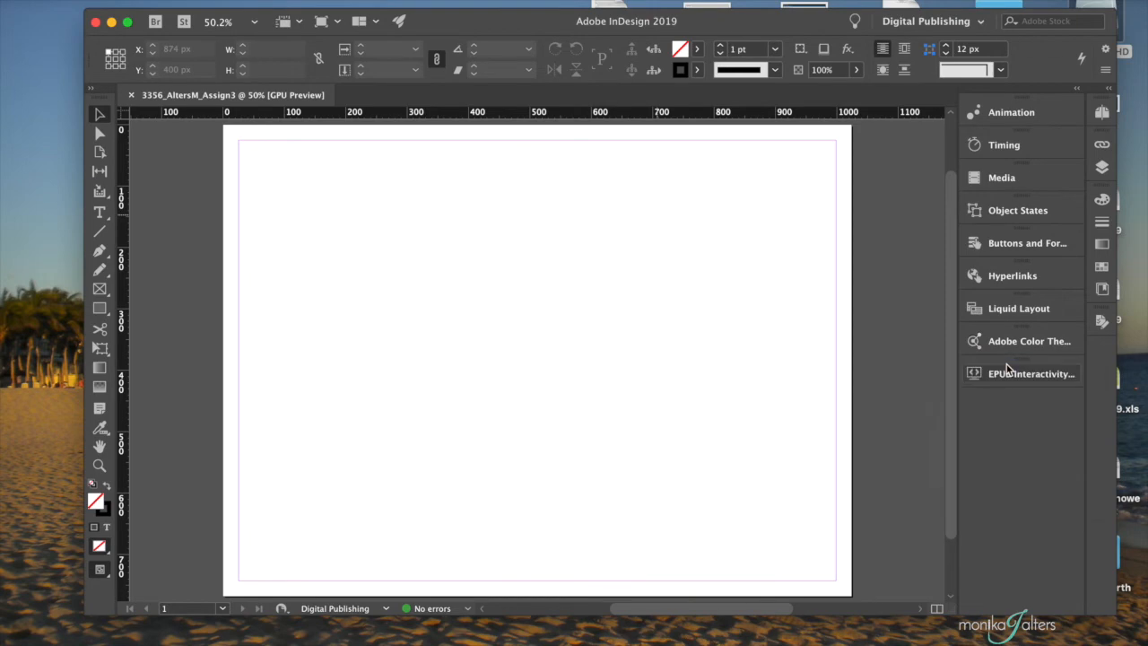
left_click(408, 0)
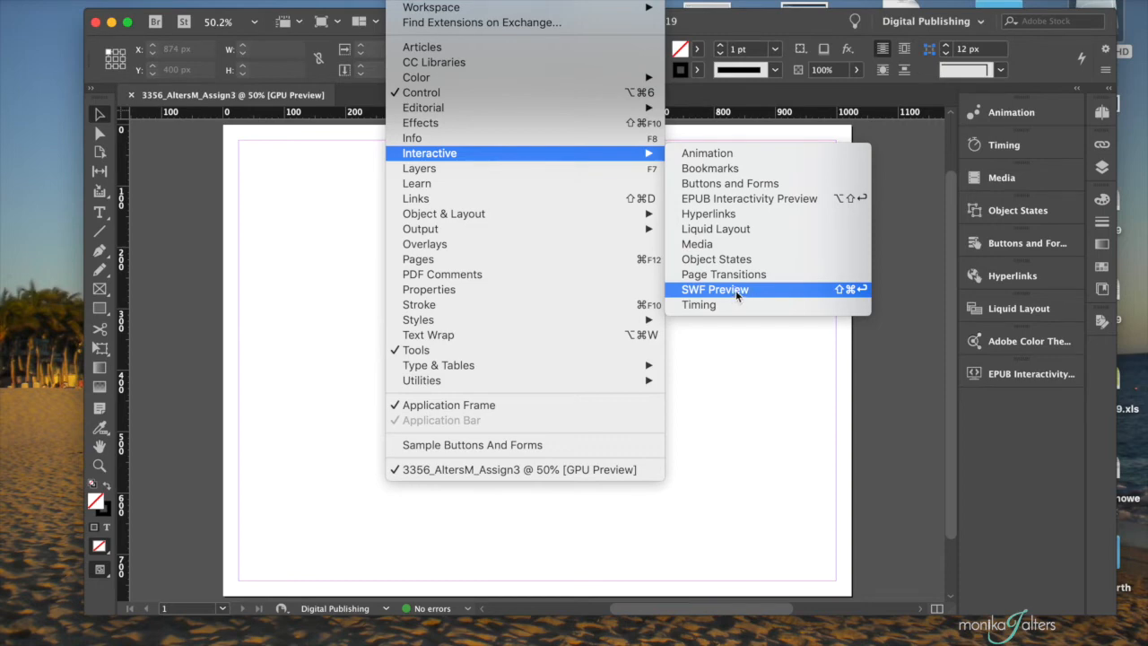
- Open the SWF Preview panel and dock it with the interactive panels
left_click(735, 289)
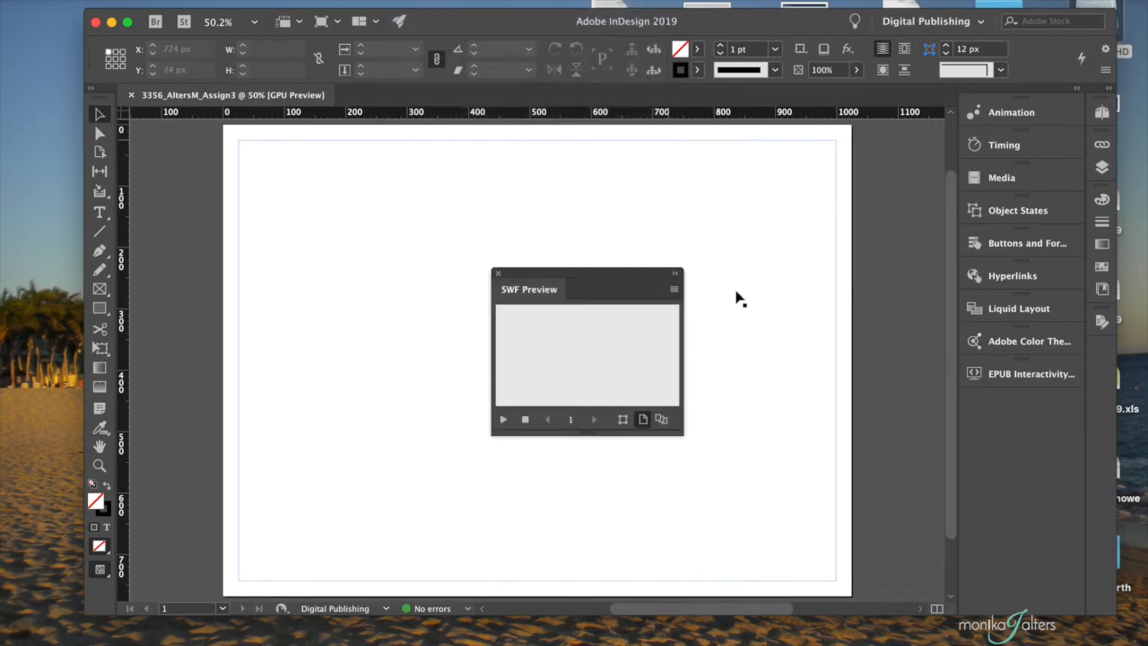
left_click_drag(612, 271, 1028, 390)
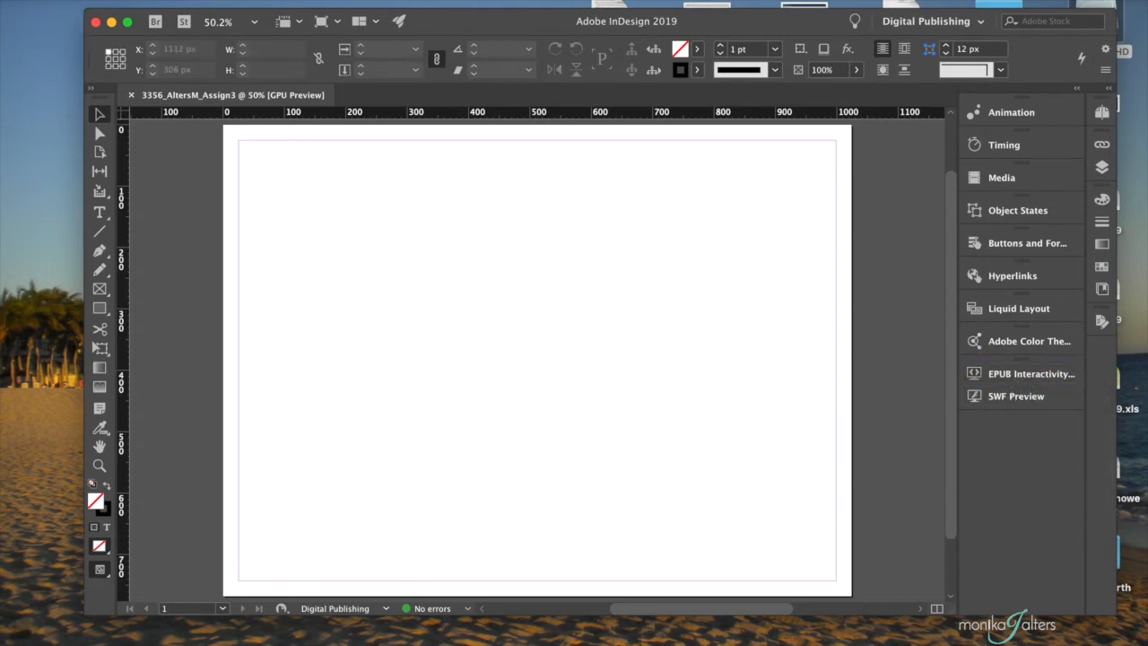
left_click(408, 2)
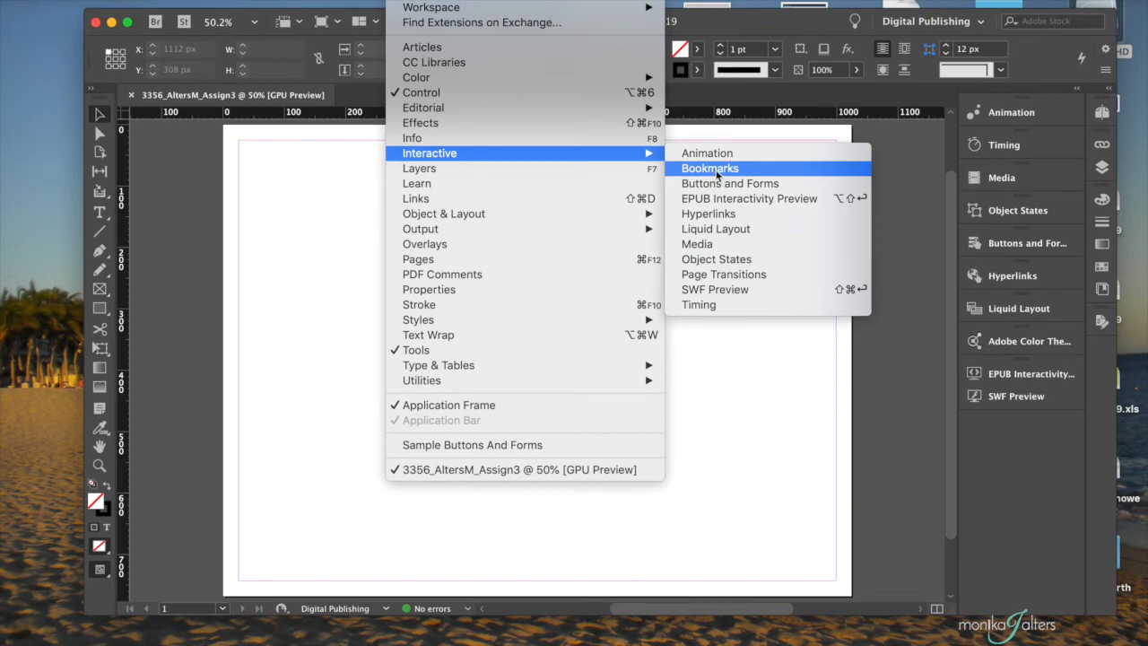
- Open the Bookmarks panel and dock it under Hyperlinks in the interactive group
left_click(717, 169)
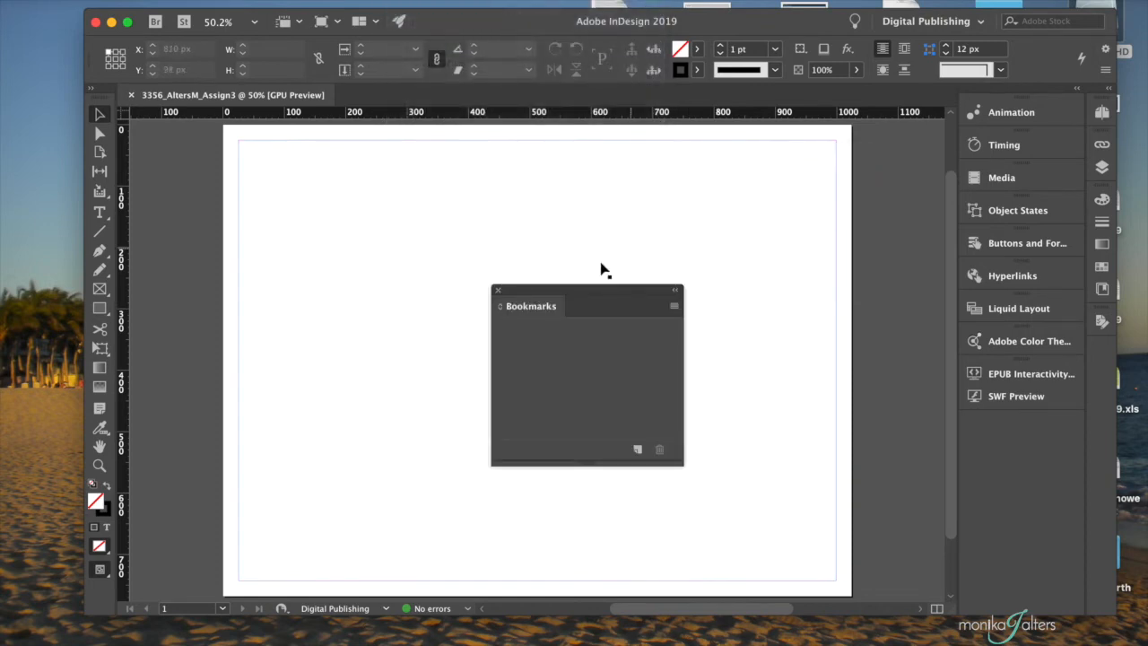
left_click_drag(564, 288, 1017, 269)
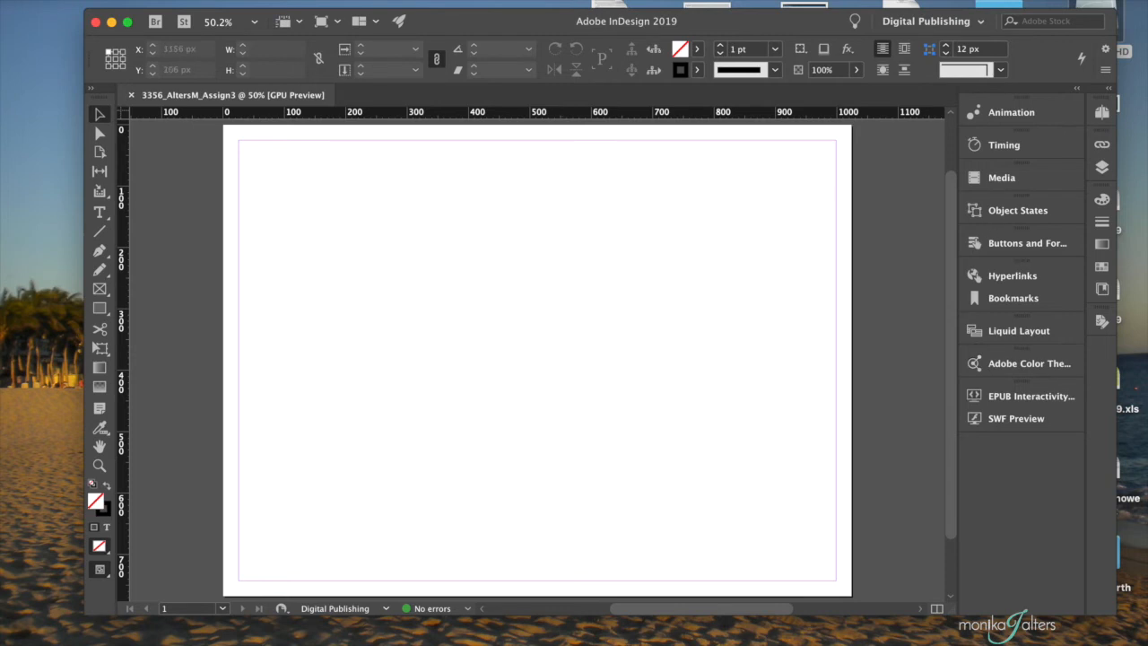
left_click(412, 0)
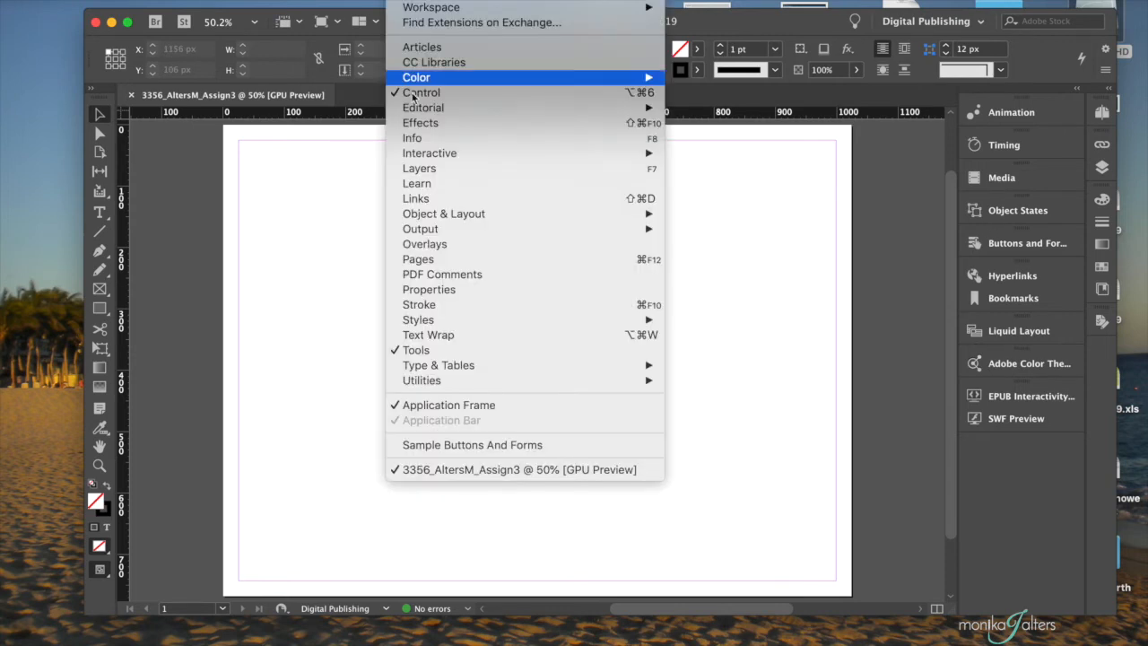
- Open the Character Styles panel, with Paragraph Styles, and dock it in the right dock
mouse_move(424, 323)
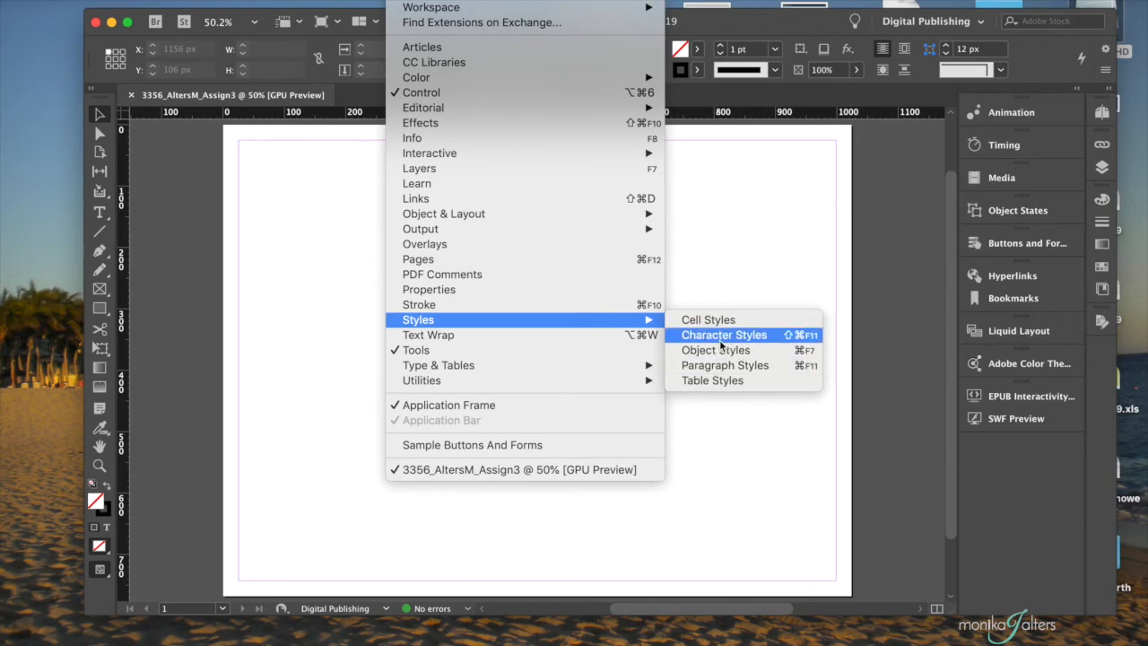
left_click(720, 337)
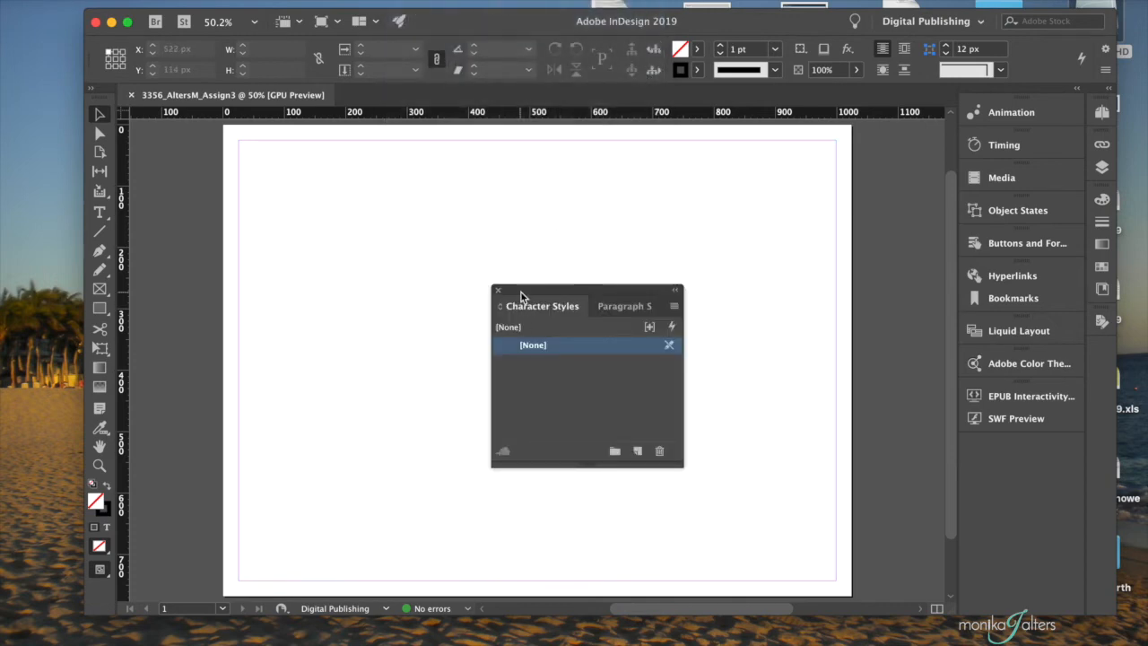
mouse_move(681, 465)
left_mouse_down()
mouse_move(798, 493)
mouse_move(693, 462)
left_mouse_up()
left_click_drag(584, 295, 1002, 438)
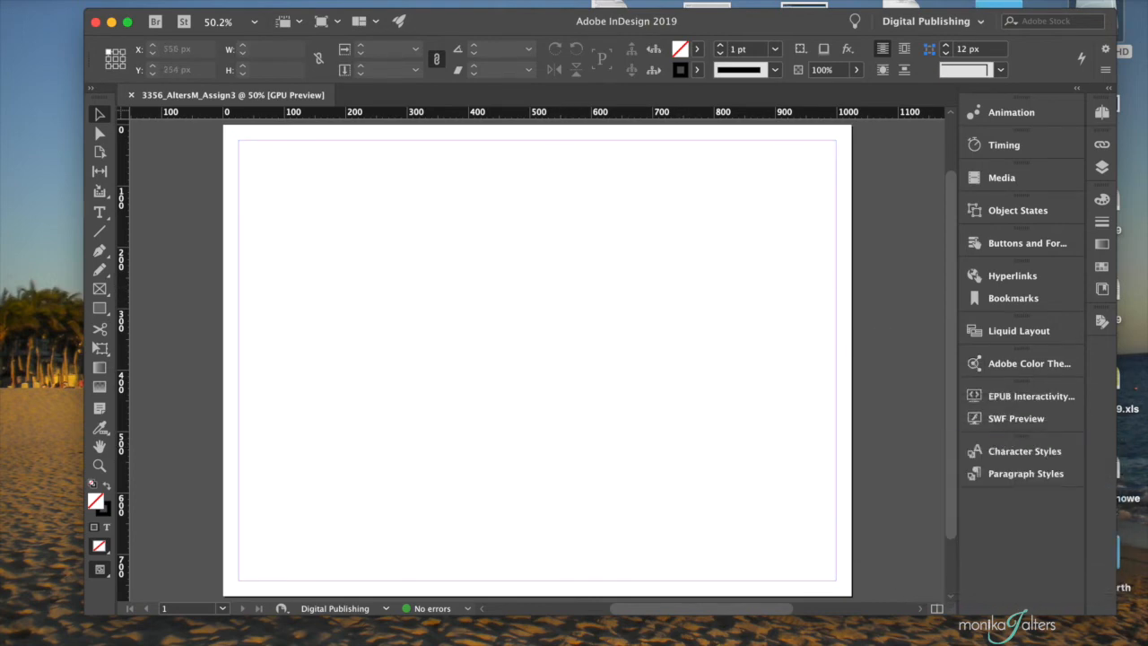
left_click(409, 0)
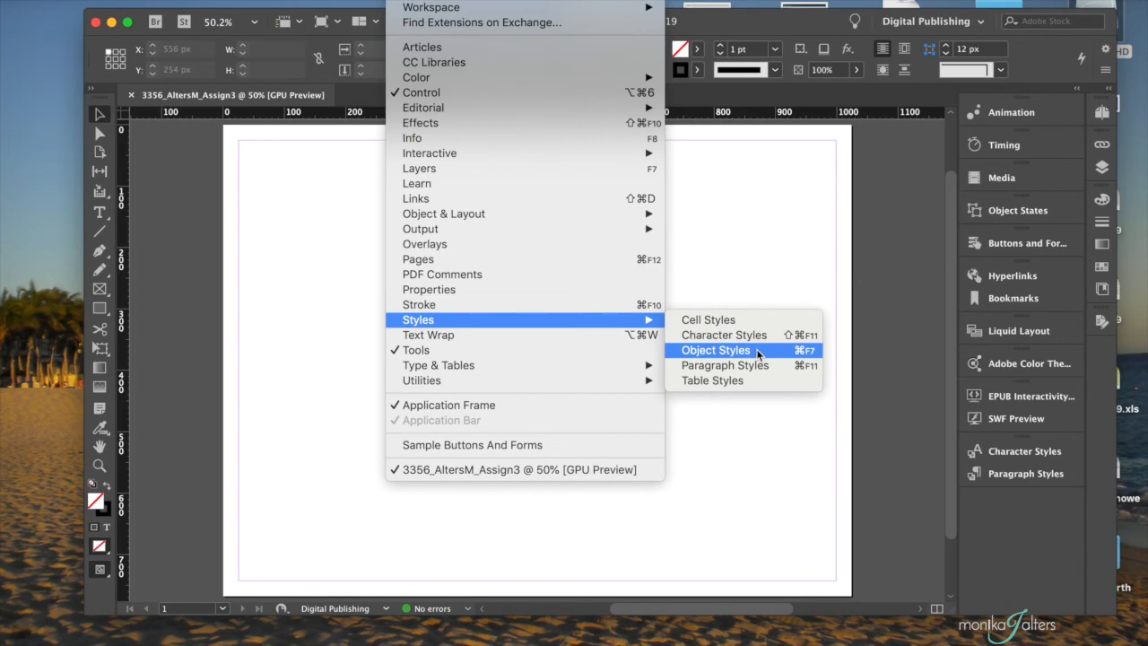
- Open the Object Styles panel and dock it with the styles panels
left_click(781, 349)
left_click_drag(551, 264, 1031, 481)
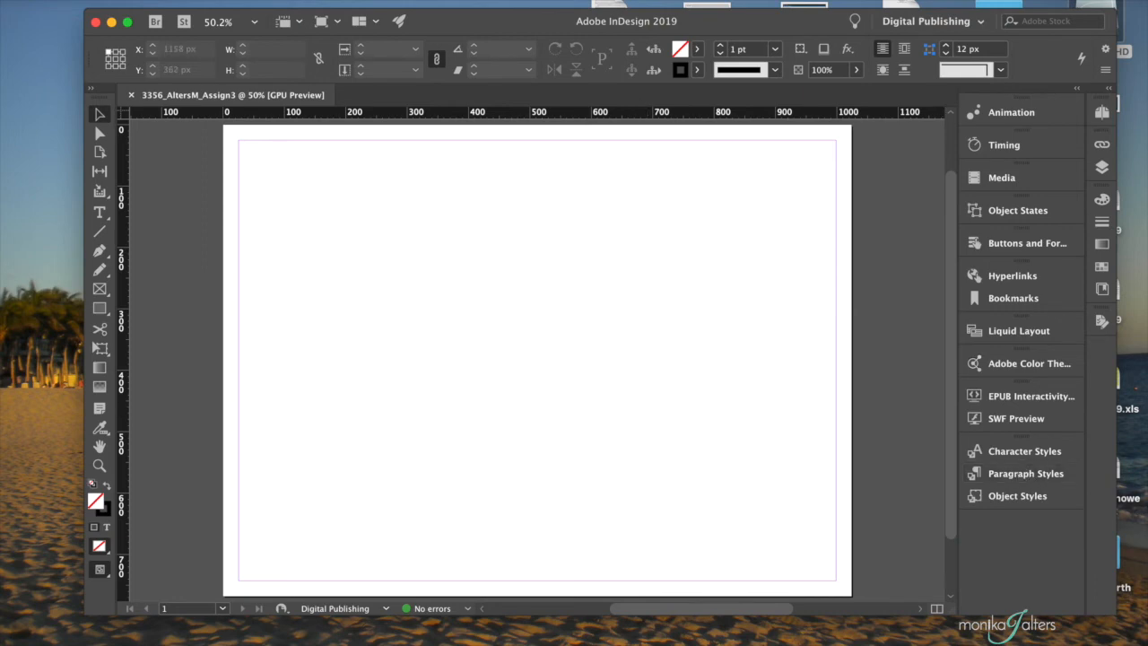
left_click(415, 0)
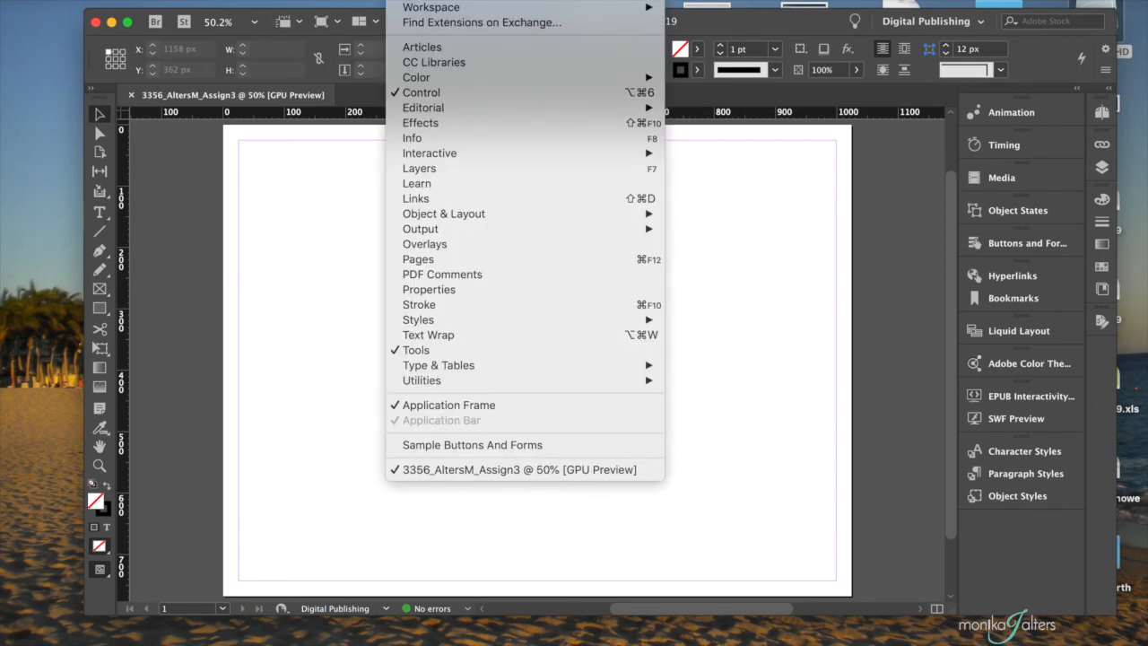
- Open the Character panel and dock it into the right panel column
mouse_move(421, 365)
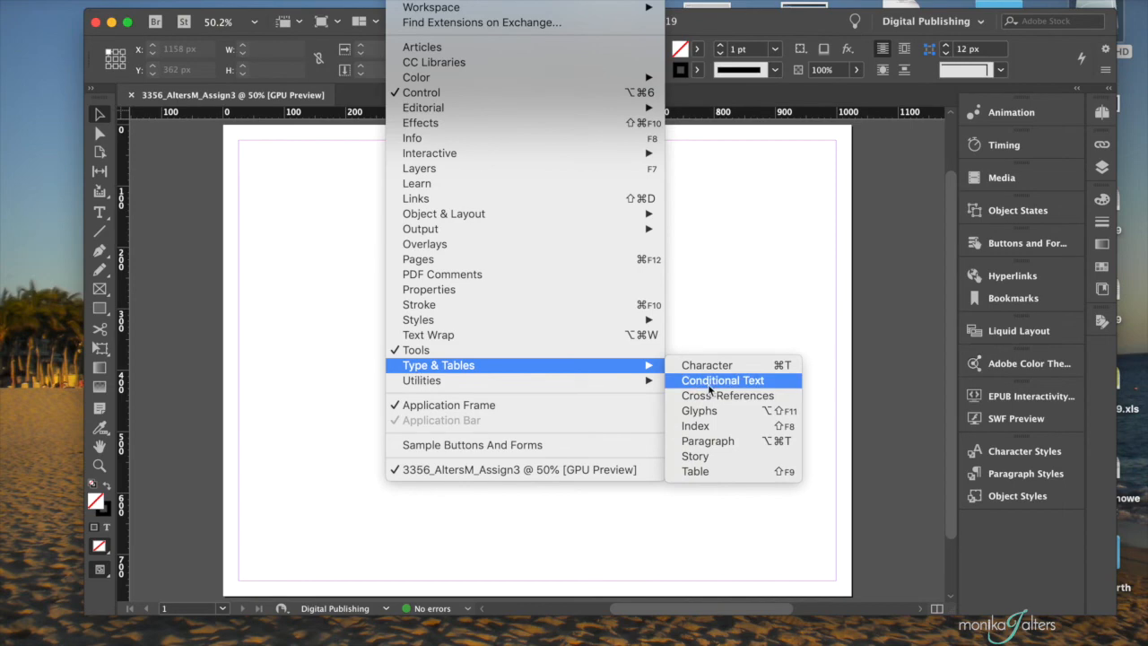
left_click(747, 370)
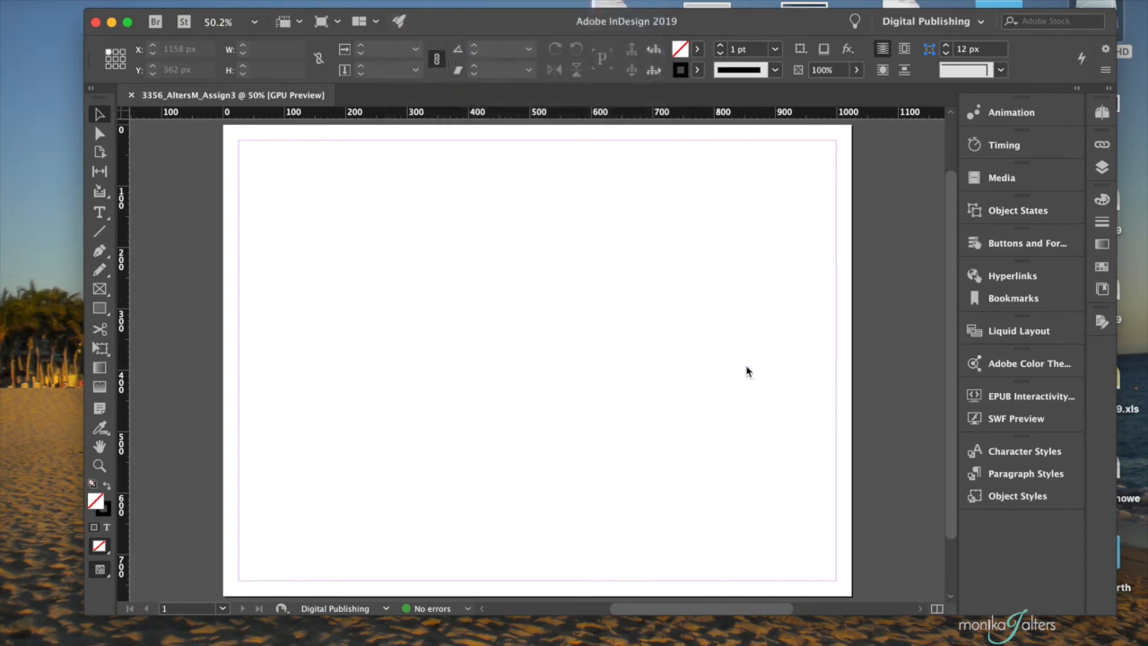
left_click_drag(548, 261, 995, 515)
- Open the Paragraph panel and dock it next to Character, below the styles group
left_click(430, 0)
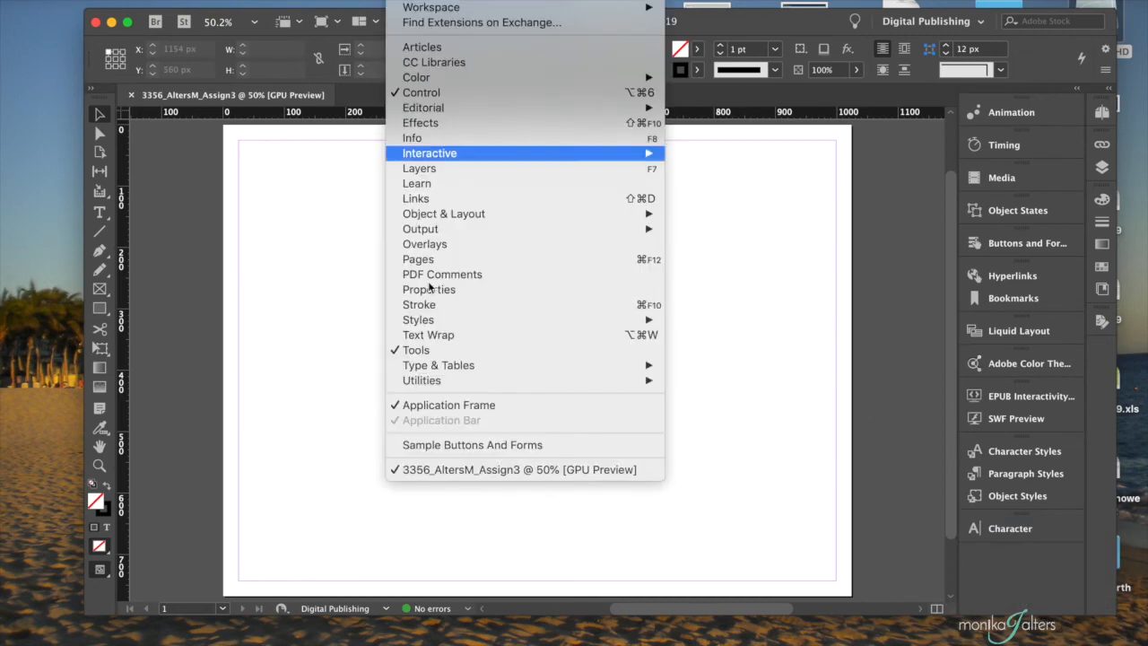
mouse_move(432, 368)
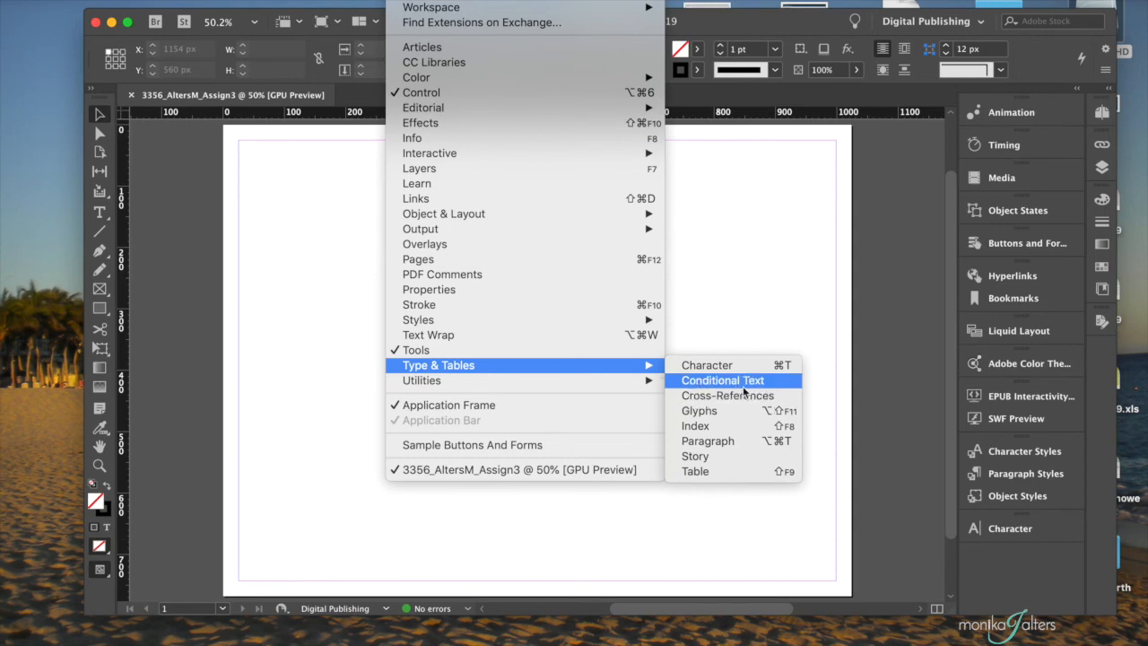
left_click(707, 440)
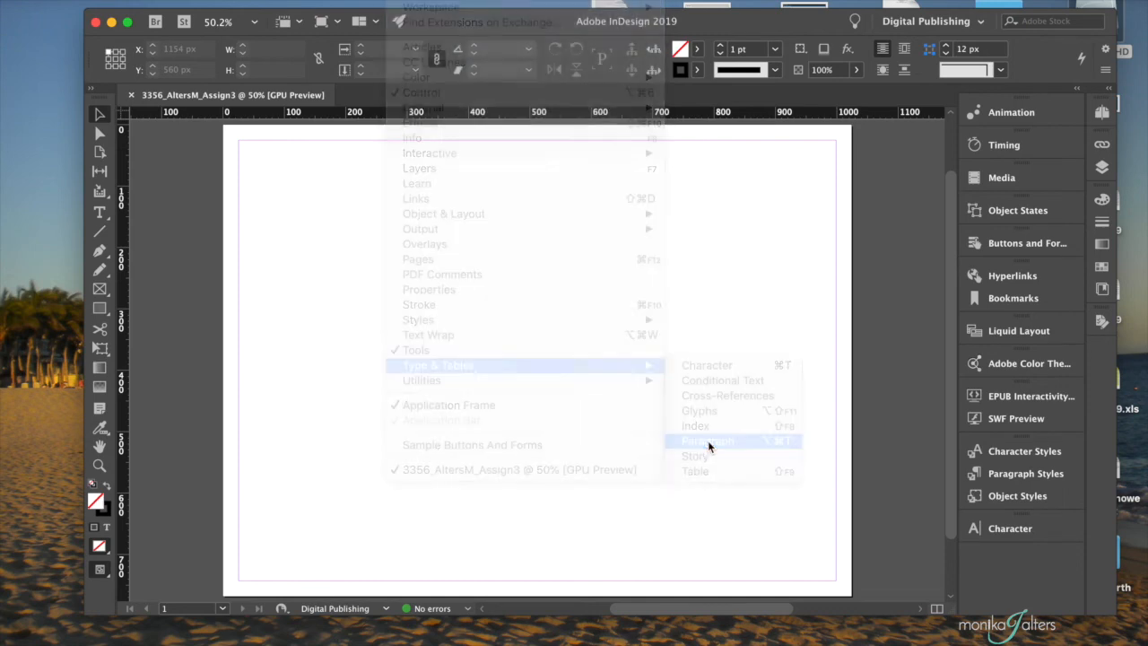
left_click_drag(529, 255, 996, 536)
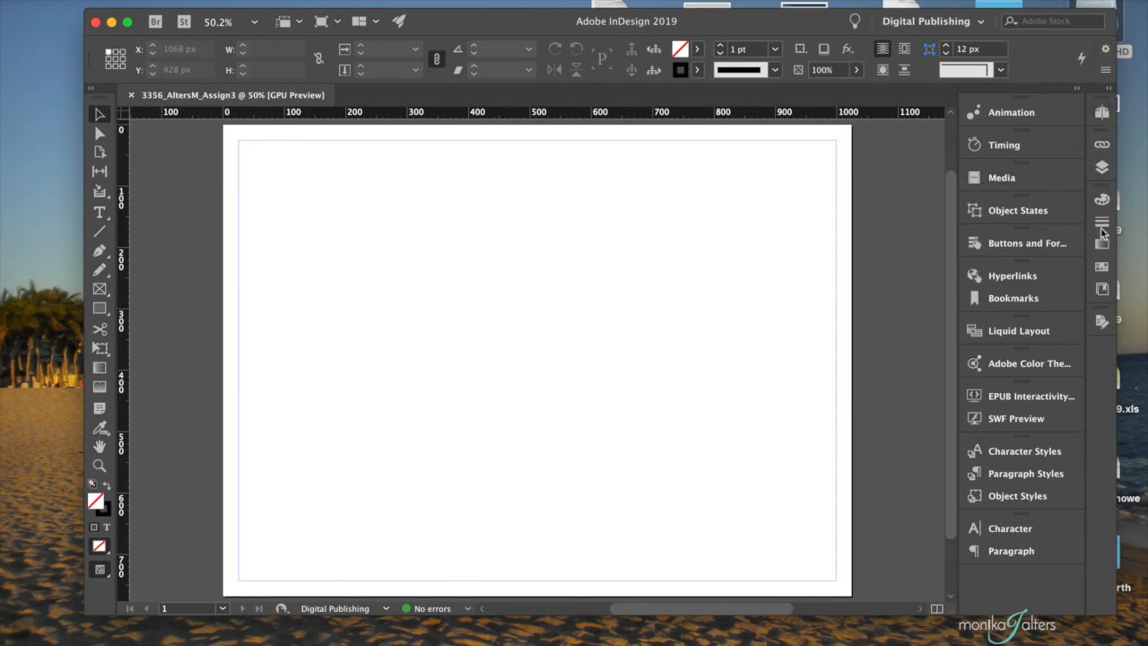
- Preview the Pages, Links, Layers, Color, Stroke, Gradient, Swatches and CC Libraries panels from the dock
left_click(1103, 113)
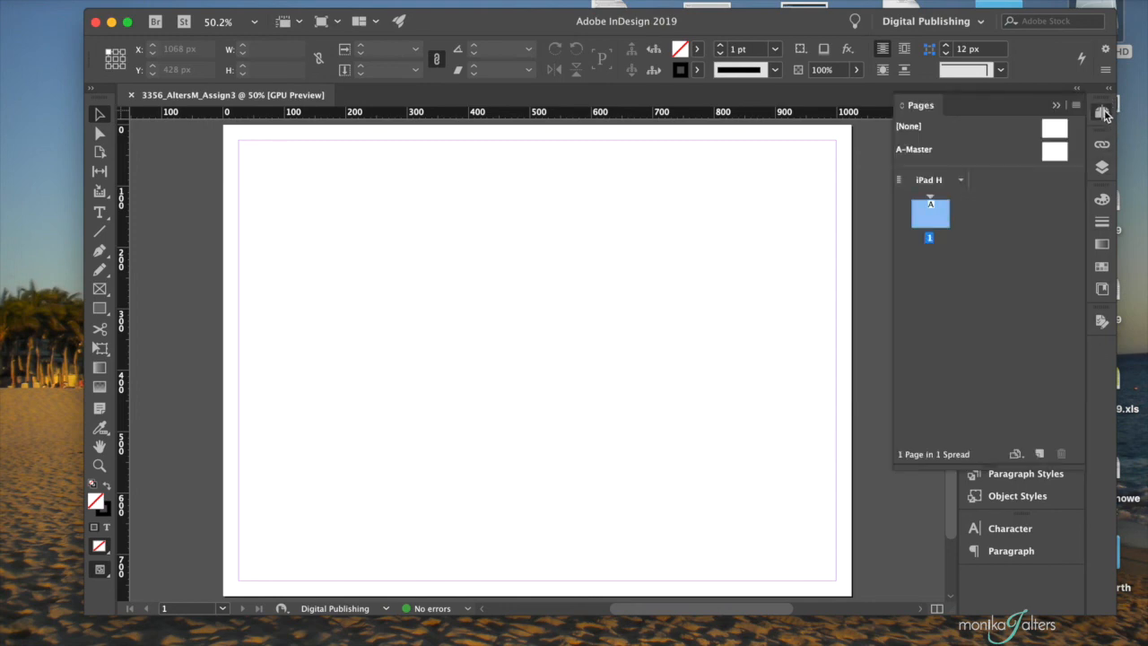
left_click(1103, 144)
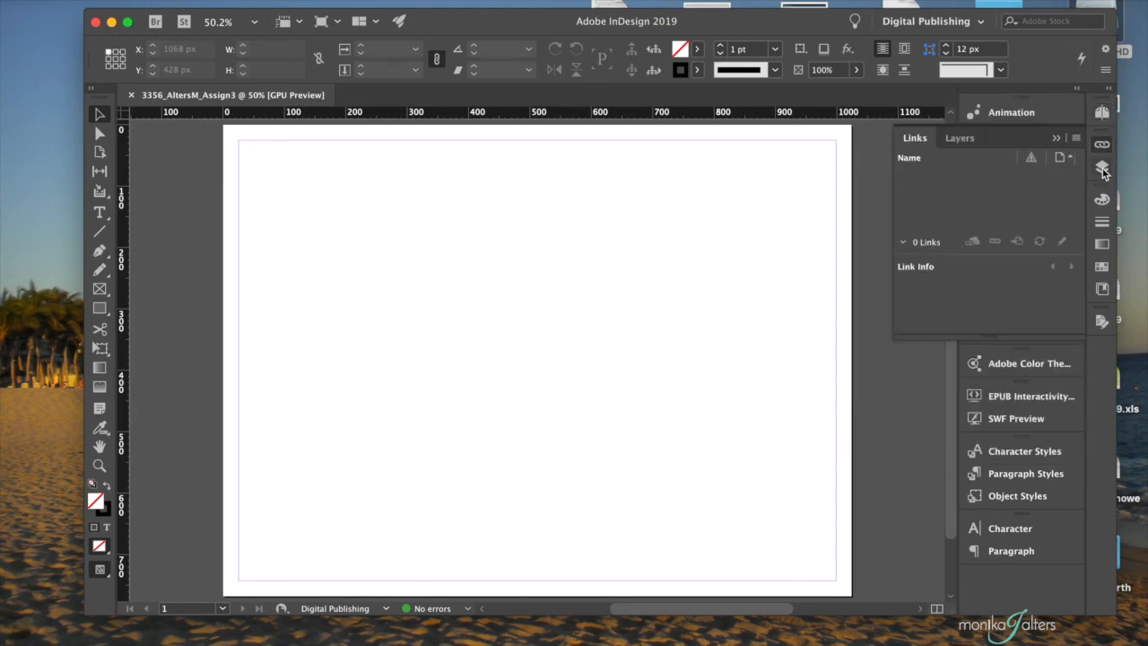
left_click(1103, 167)
left_click(1101, 203)
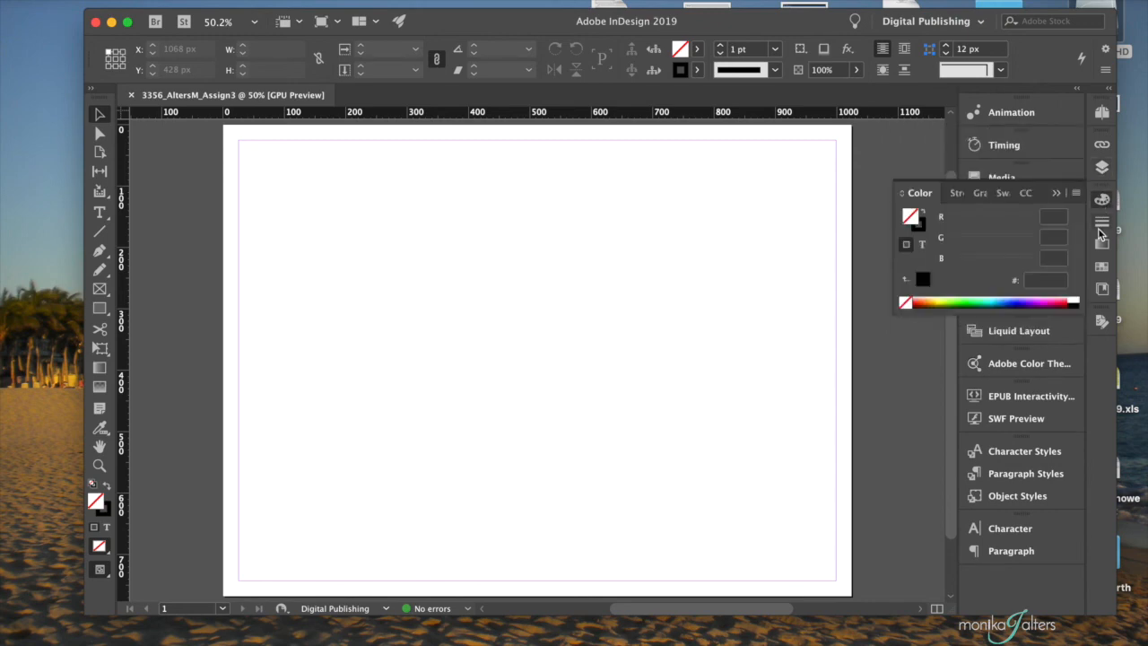
left_click(1101, 226)
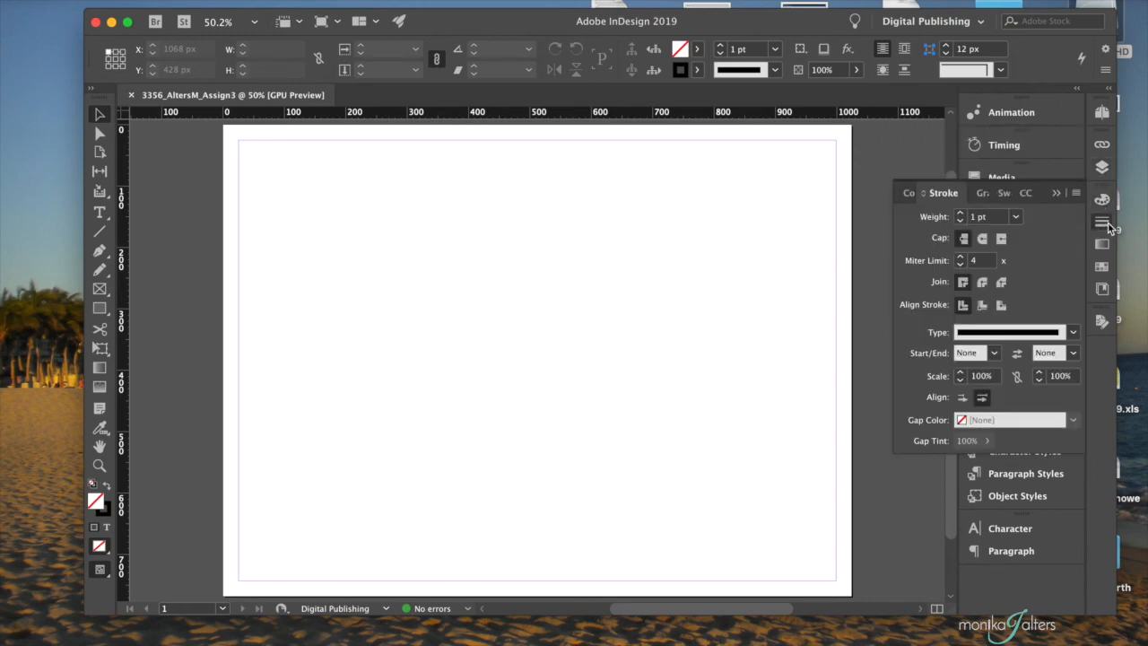
left_click(1102, 244)
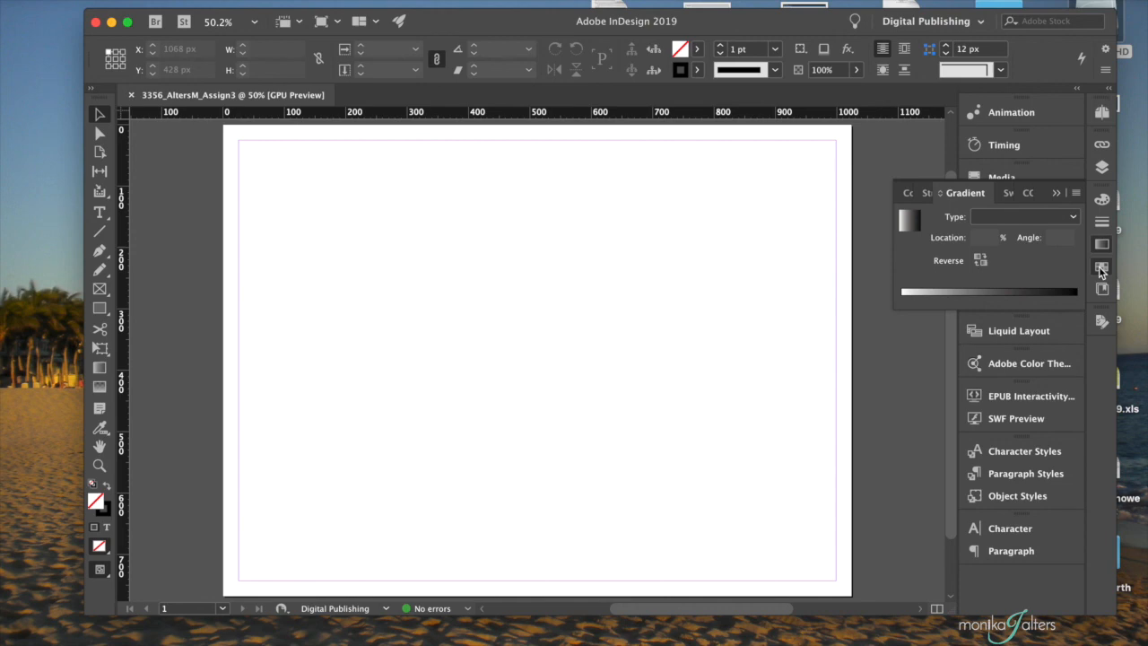
left_click(1102, 267)
left_click(1102, 288)
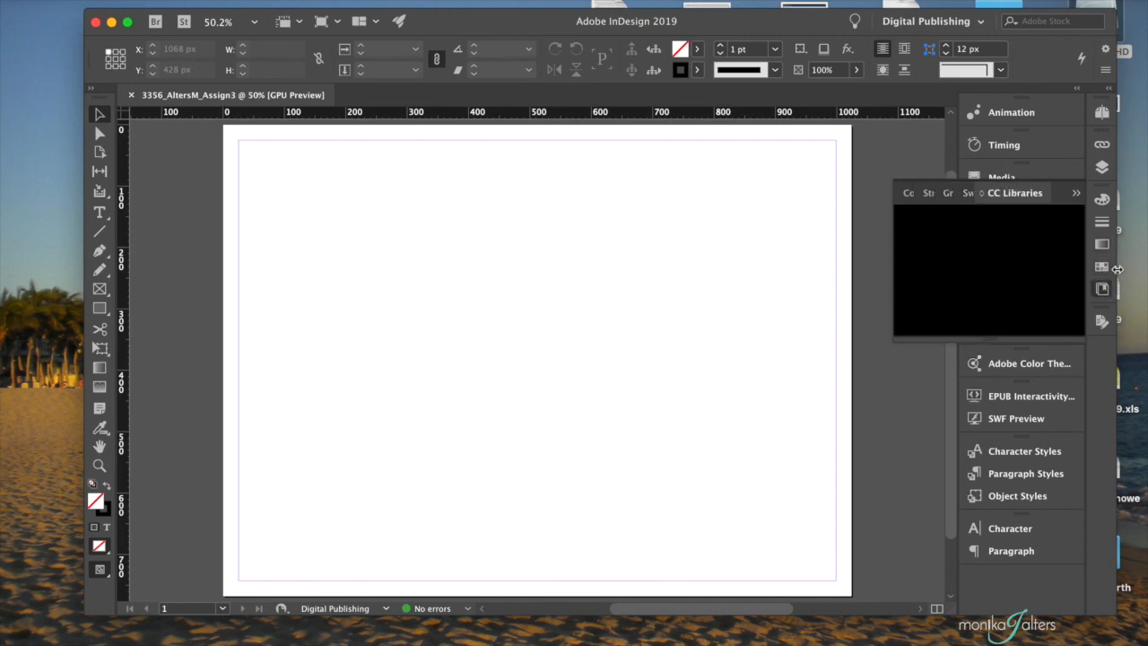
- Show and collapse the Pages panel again, then display the Window > Workspace list
left_click(1102, 112)
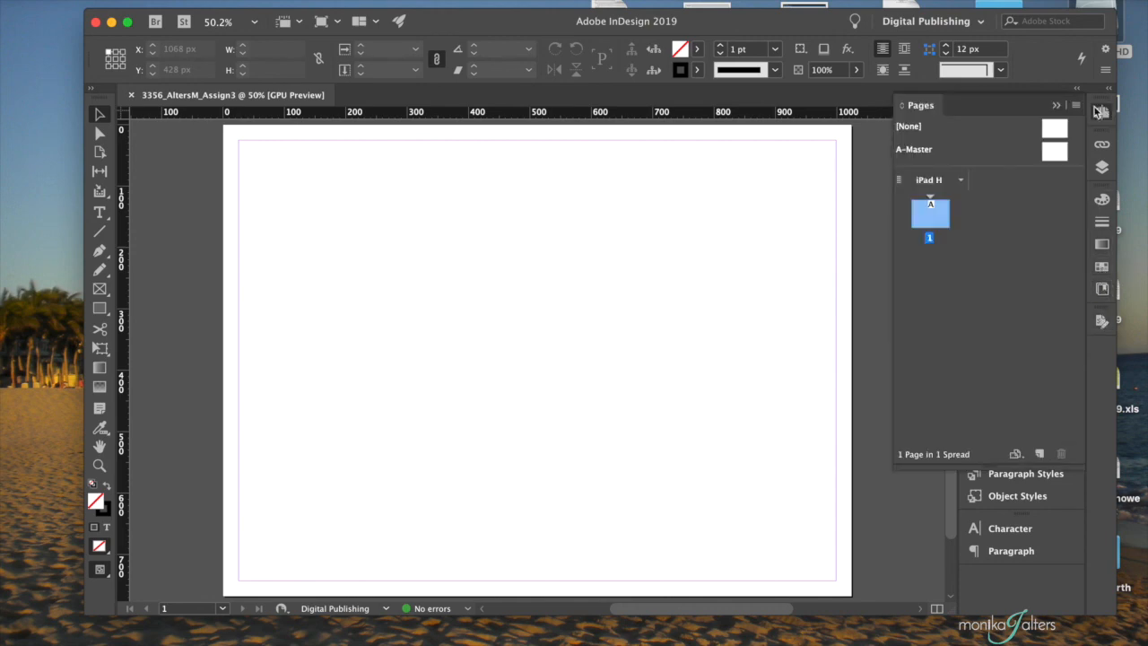
left_click(1059, 106)
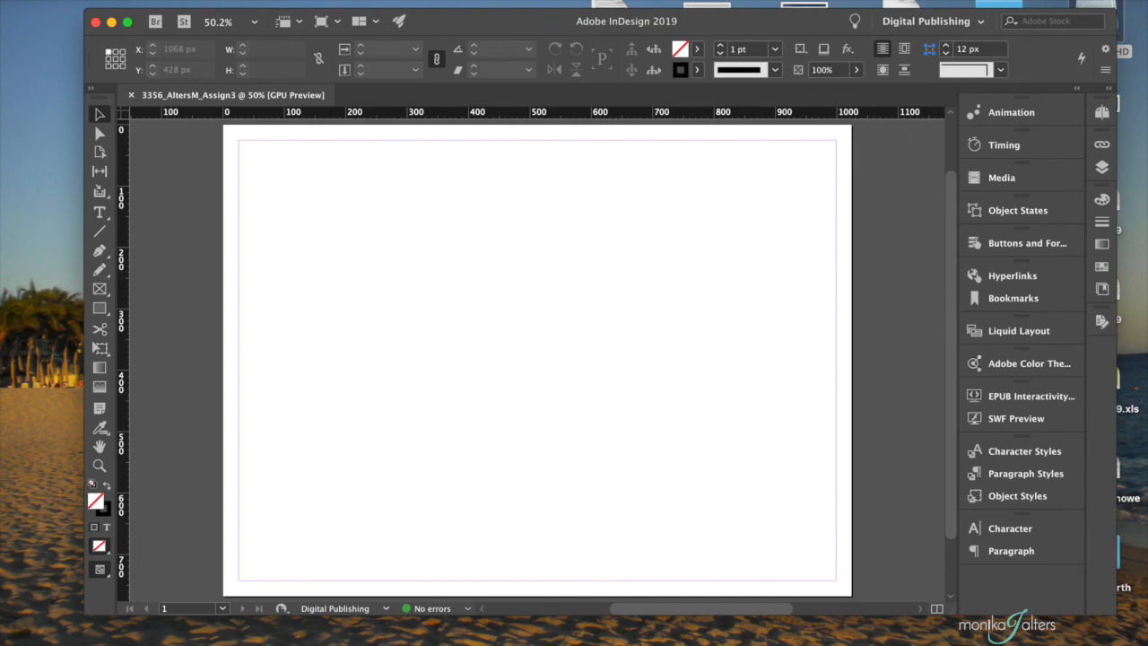
left_click(412, 1)
mouse_move(423, 12)
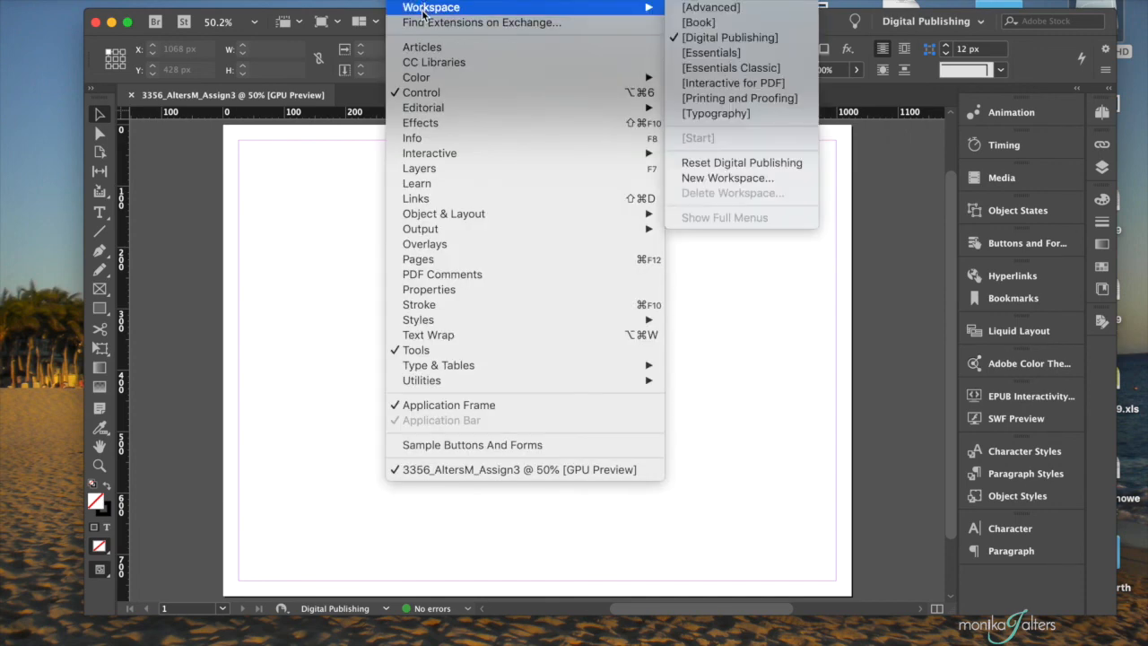
- Create a new workspace named 'Interactive MA' keeping panel locations and menu customization
left_click(731, 179)
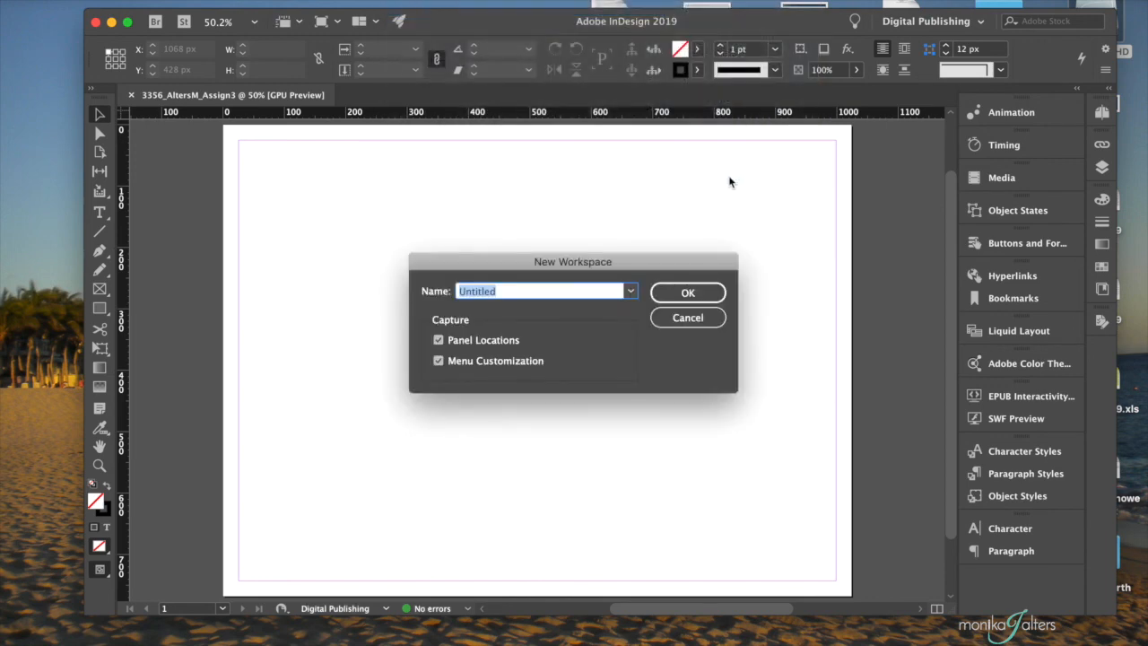
type("Interactive MA")
left_click(682, 298)
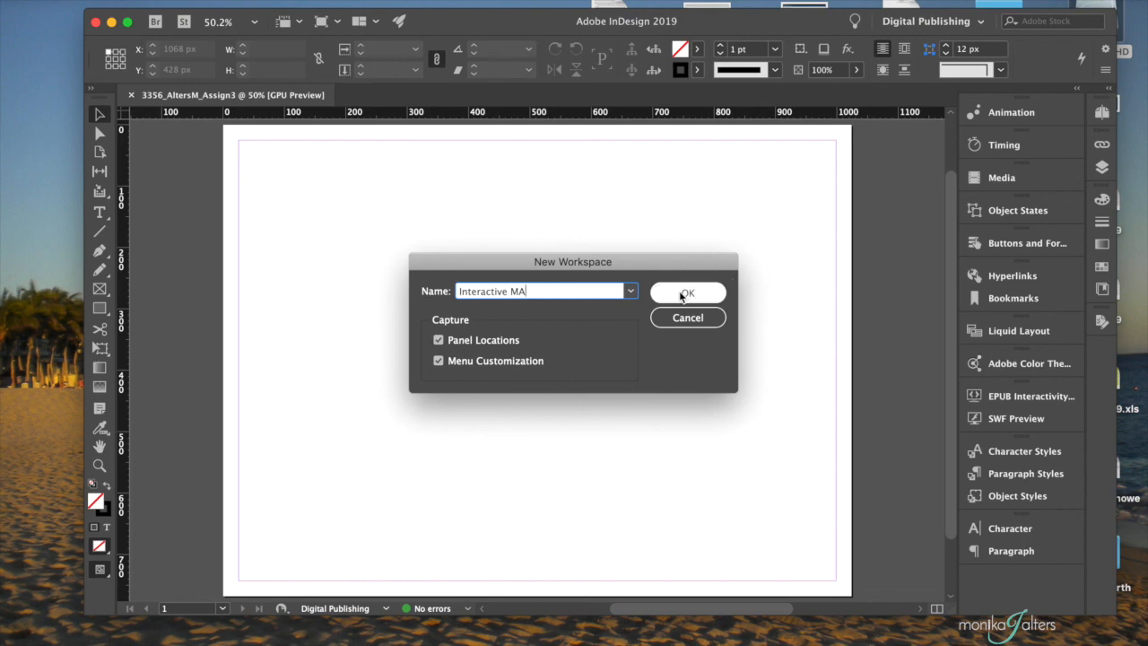